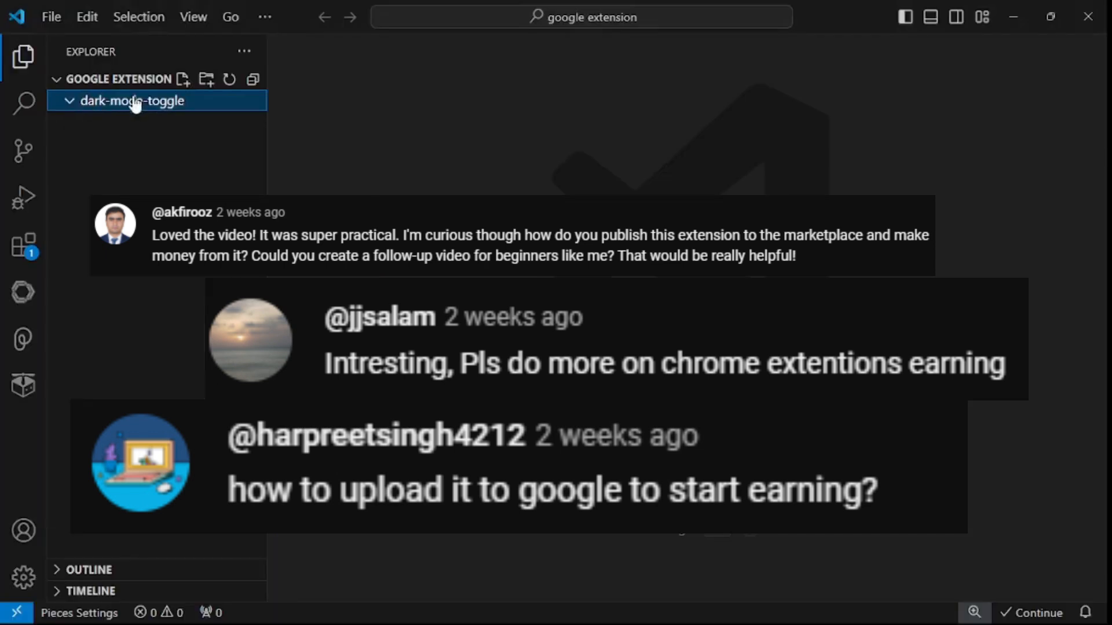
Create a manifest.json file in the dark-mode-toggle folder
{"action": "left_click", "coordinate": [183, 79]}
{"action": "type", "text": "manifest.jso"}
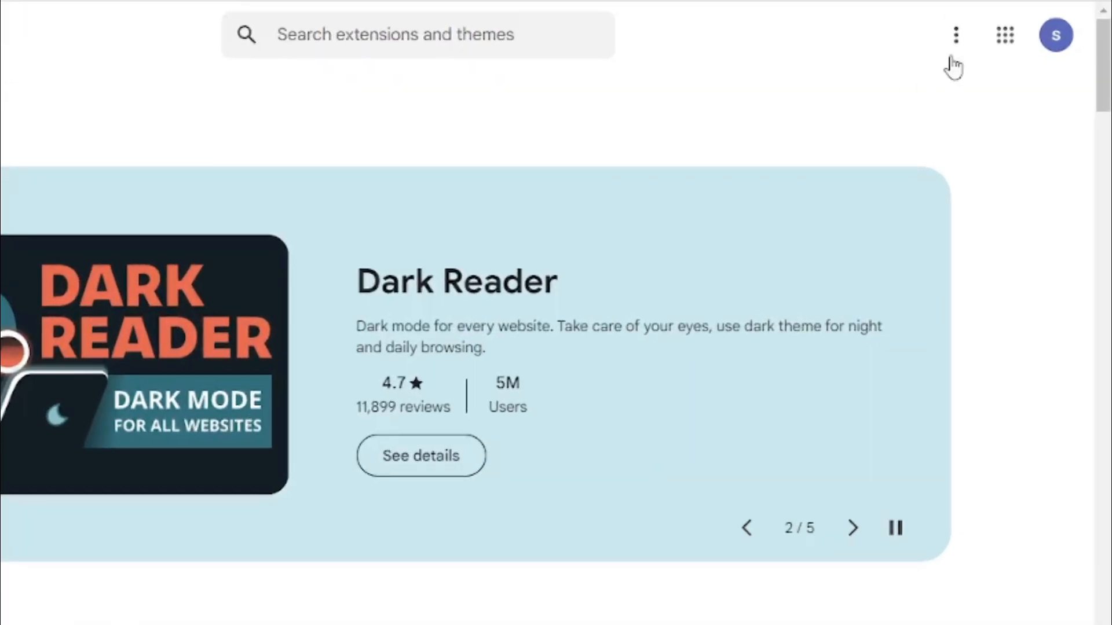
Open the Developer Dashboard from the Chrome Web Store
{"action": "left_click", "coordinate": [987, 97]}
{"action": "left_click", "coordinate": [882, 116]}
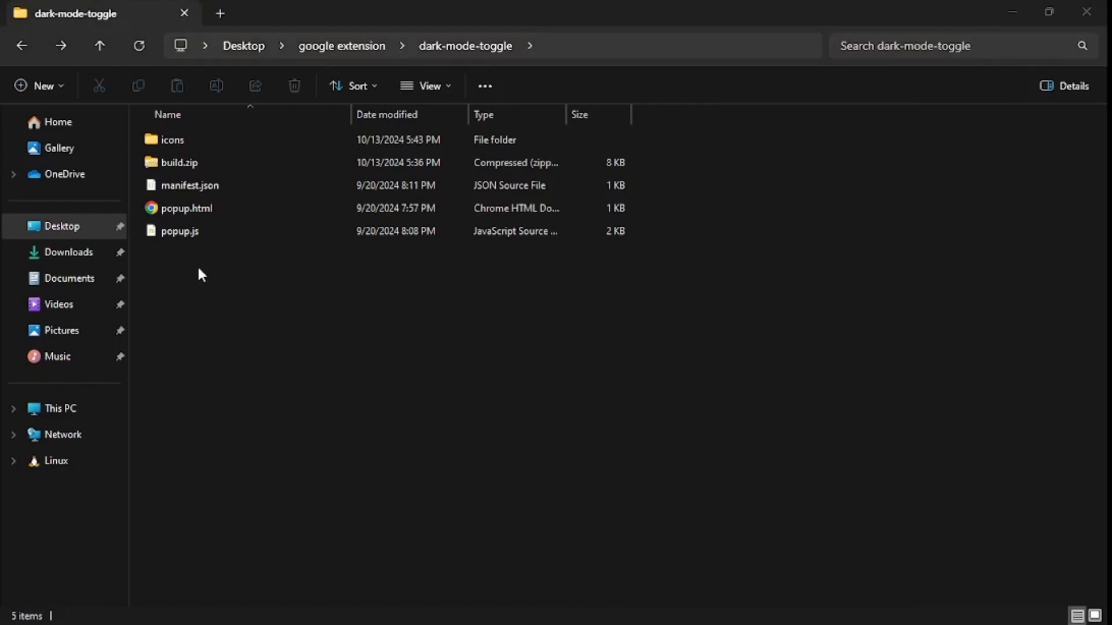
{"action": "left_click_drag", "start_coordinate": [532, 232], "coordinate": [657, 283]}
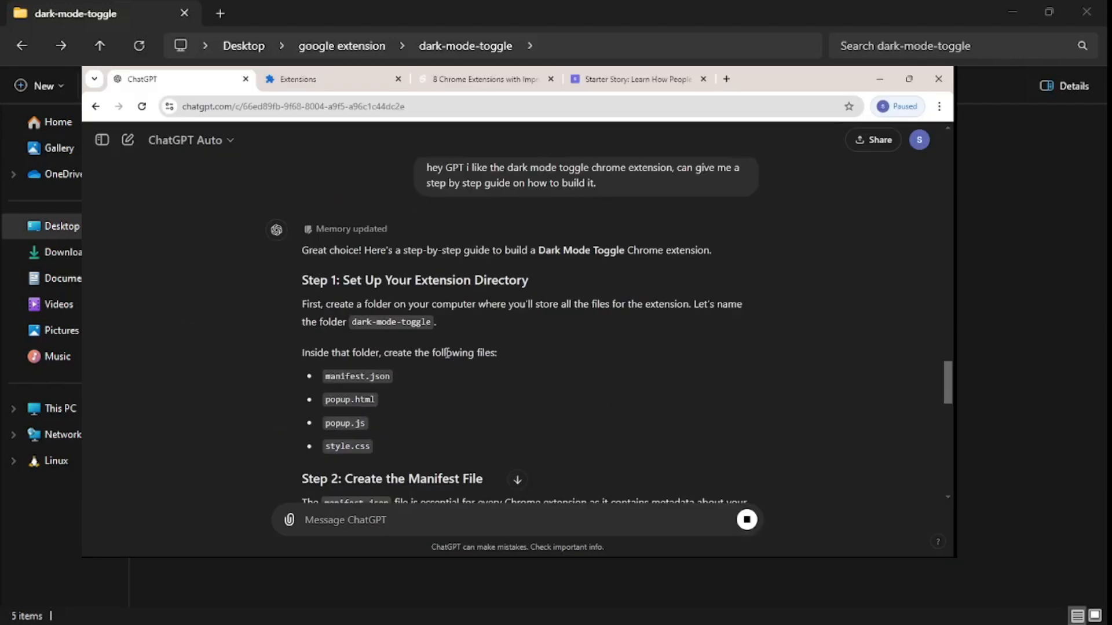
{"action": "double_click", "coordinate": [417, 322]}
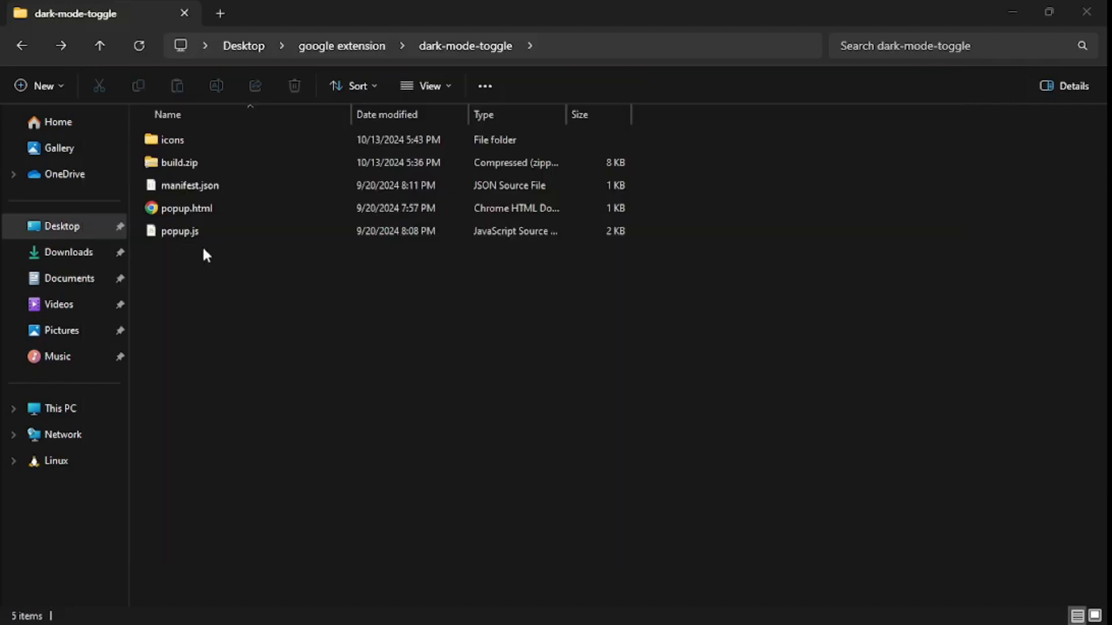
Try to compress the icons folder, manifest.json, popup.html and popup.js into one archive
{"action": "left_click", "coordinate": [185, 261]}
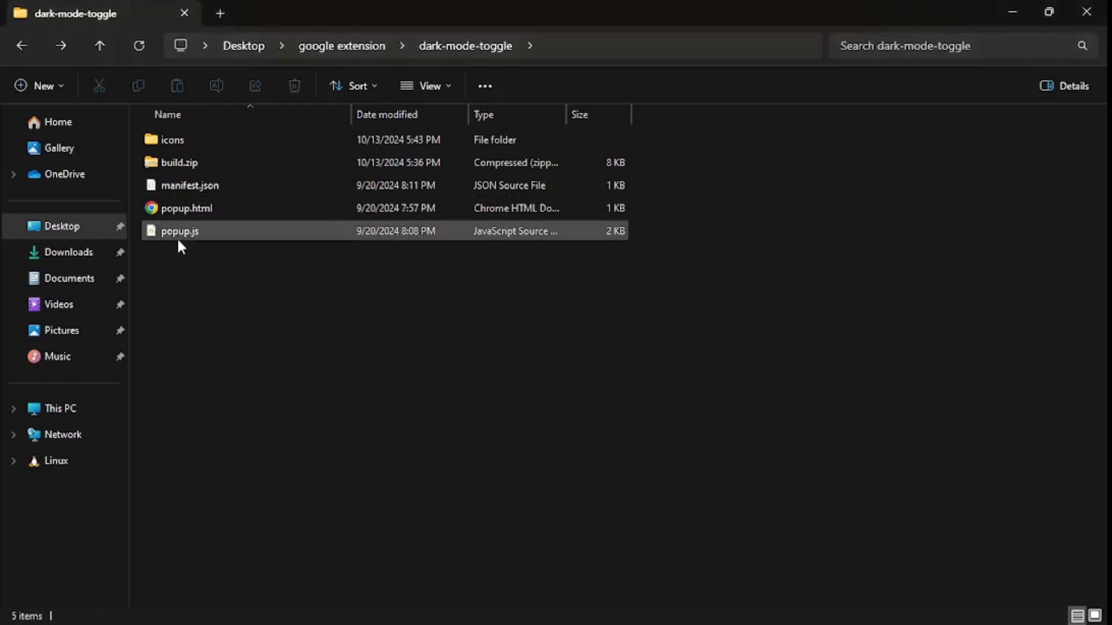
{"action": "left_click", "coordinate": [182, 230]}
{"action": "left_click", "coordinate": [183, 186], "text": "shift"}
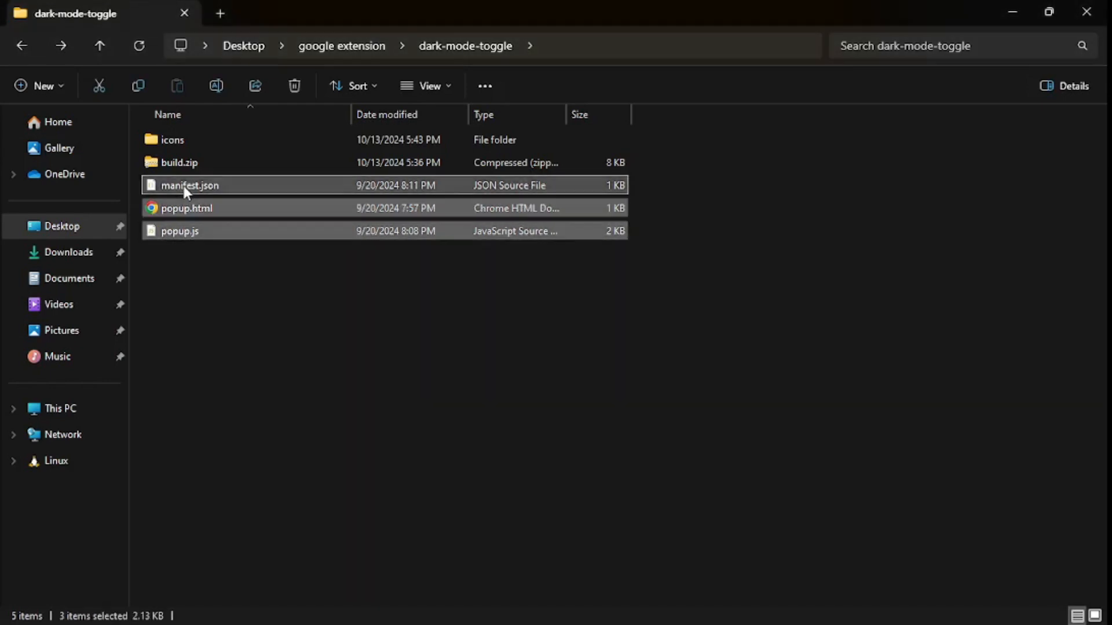
{"action": "left_click", "coordinate": [183, 143], "text": "ctrl"}
{"action": "right_click", "coordinate": [183, 142]}
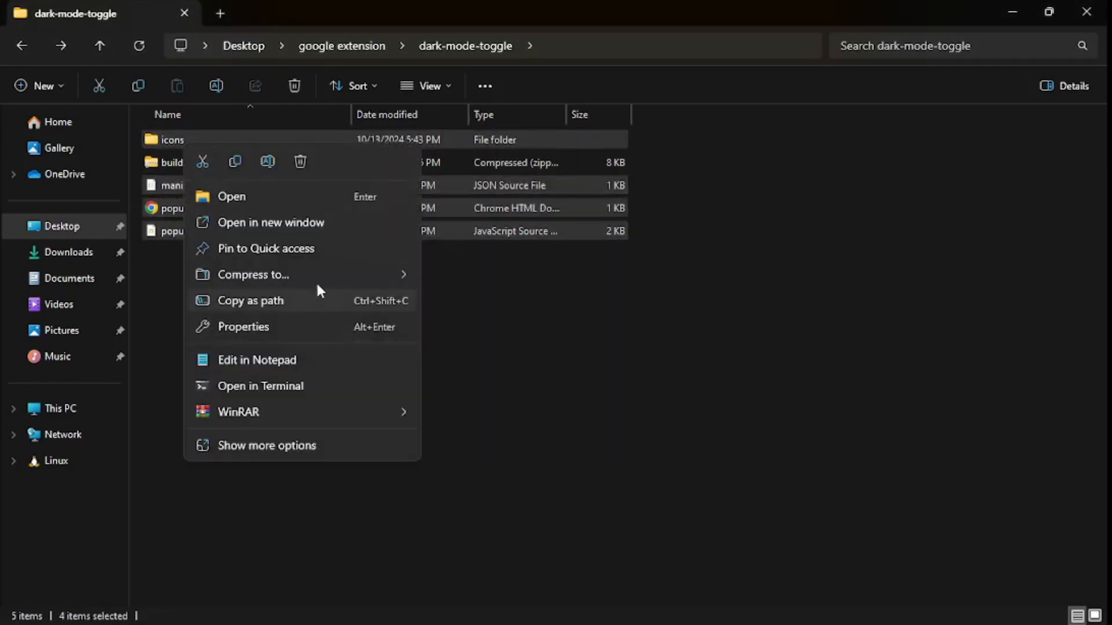
{"action": "mouse_move", "coordinate": [357, 276]}
{"action": "left_click", "coordinate": [617, 314]}
Open the icons folder inside dark-mode-toggle
{"action": "left_click", "coordinate": [200, 166]}
{"action": "left_click", "coordinate": [300, 354]}
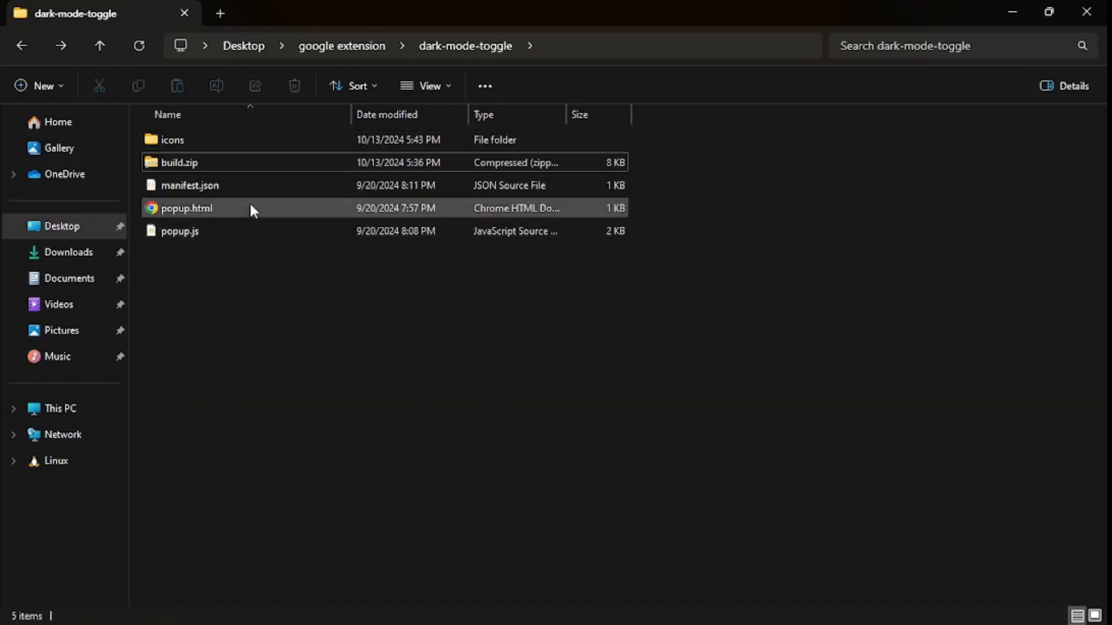
{"action": "double_click", "coordinate": [221, 146]}
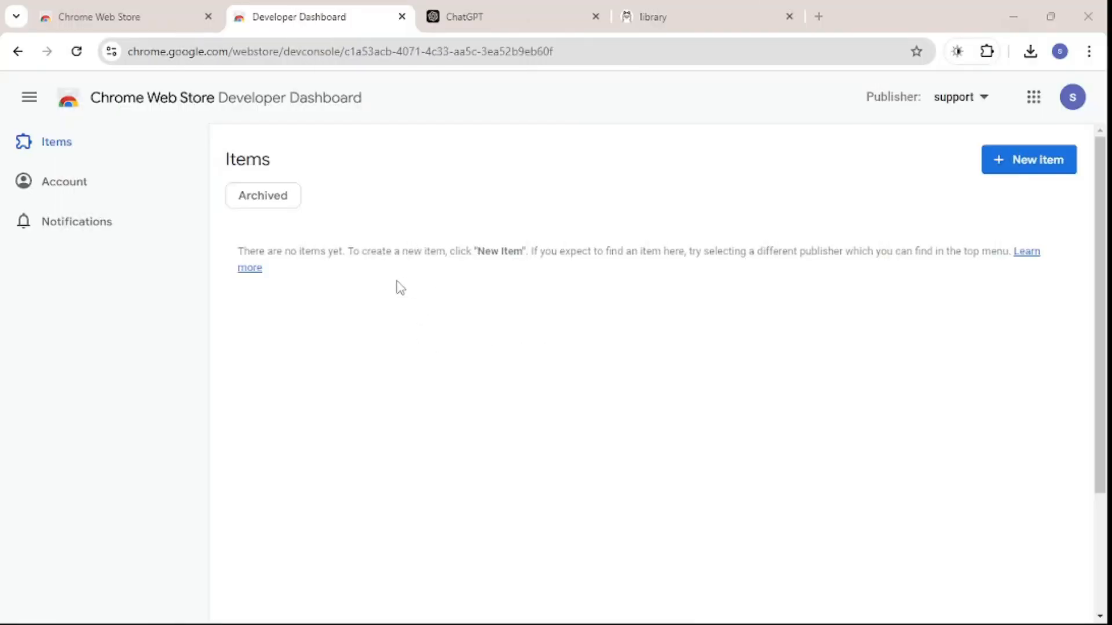
Test the Dark Mode Toggle extension on the Ollama library page by turning dark mode on and back off
{"action": "left_click", "coordinate": [720, 13]}
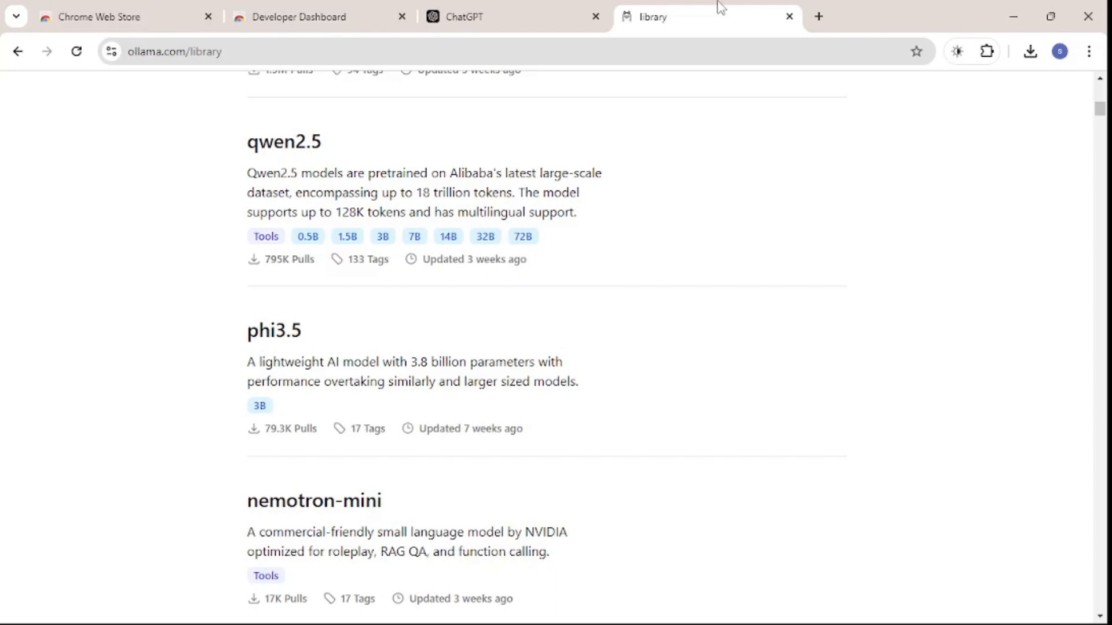
{"action": "left_click", "coordinate": [957, 51]}
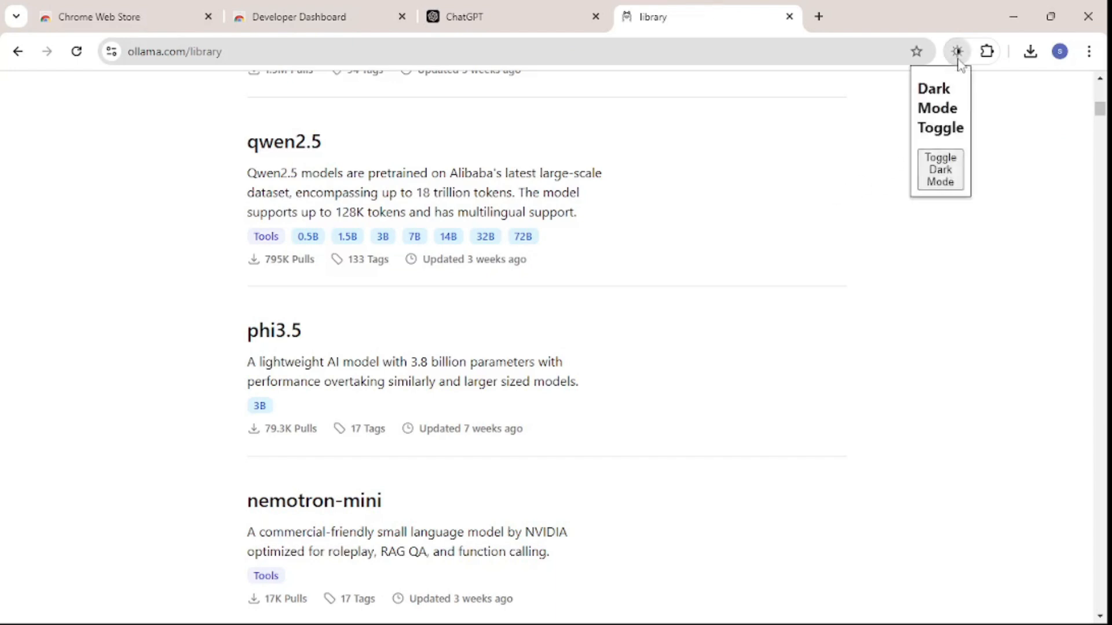
{"action": "left_click", "coordinate": [940, 181]}
{"action": "left_click", "coordinate": [941, 180]}
{"action": "left_click", "coordinate": [919, 276]}
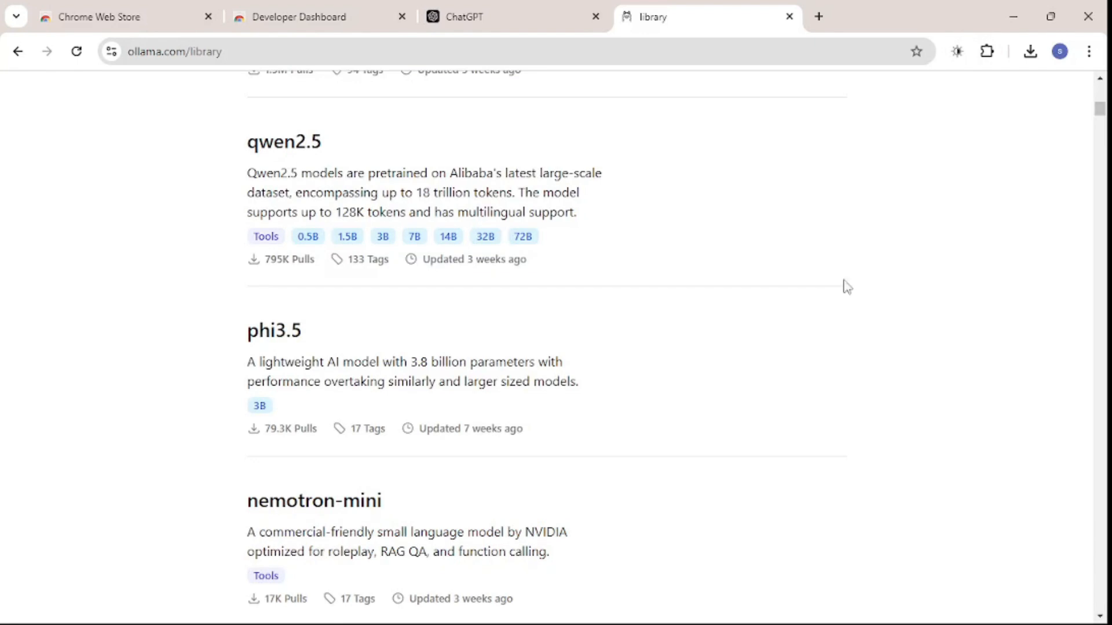
Add a new item in the Developer Dashboard by uploading the extension's zip package
{"action": "left_click", "coordinate": [347, 10]}
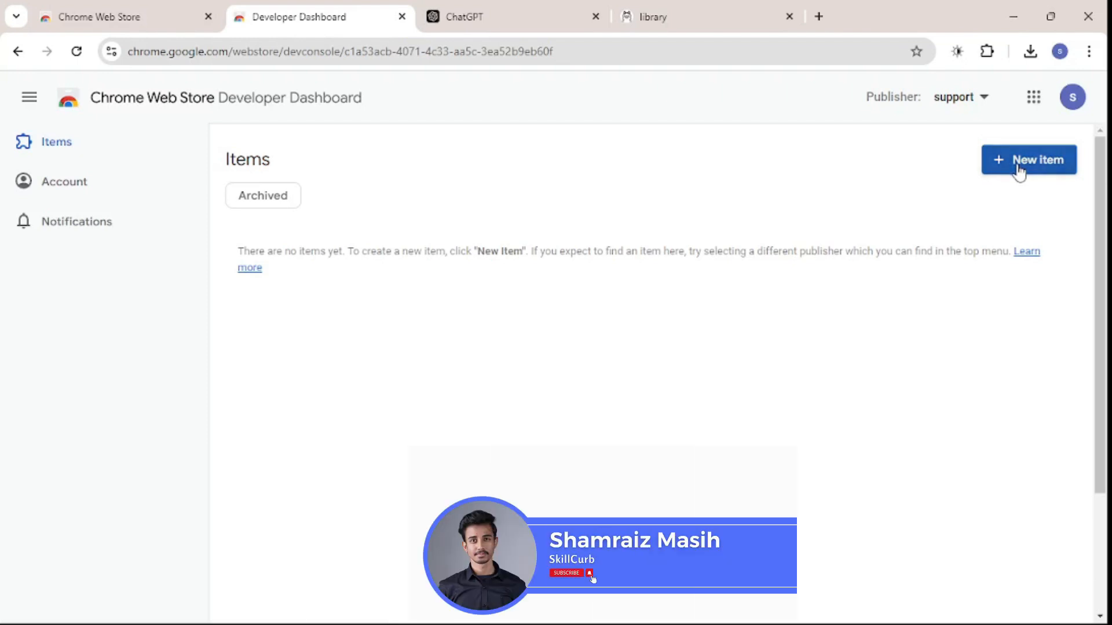
{"action": "left_click", "coordinate": [1020, 168]}
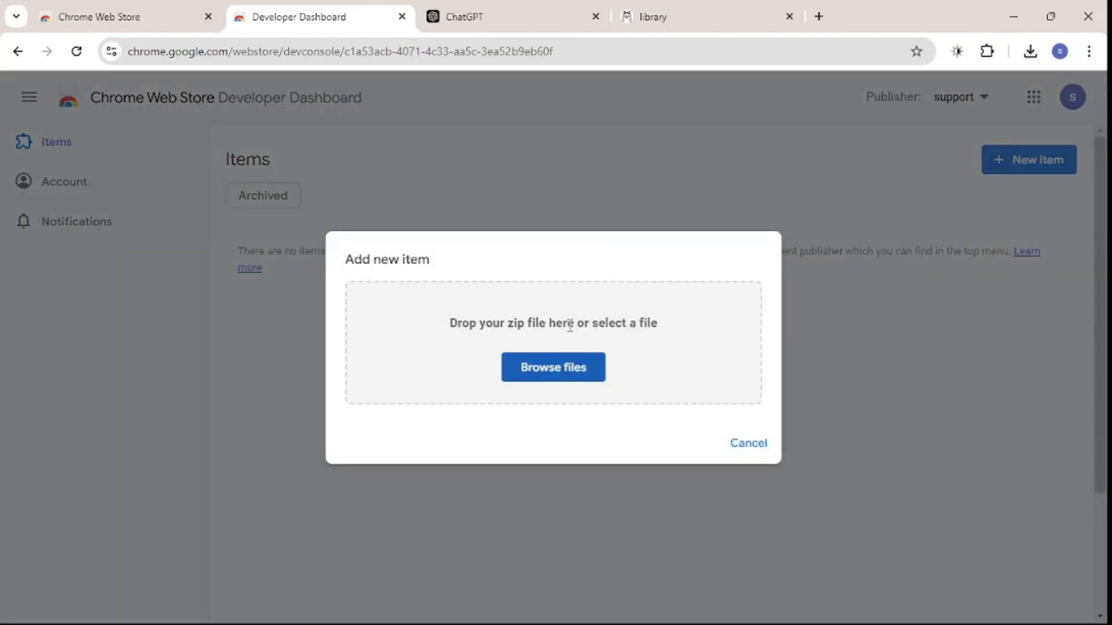
{"action": "left_click_drag", "start_coordinate": [531, 390], "coordinate": [489, 327]}
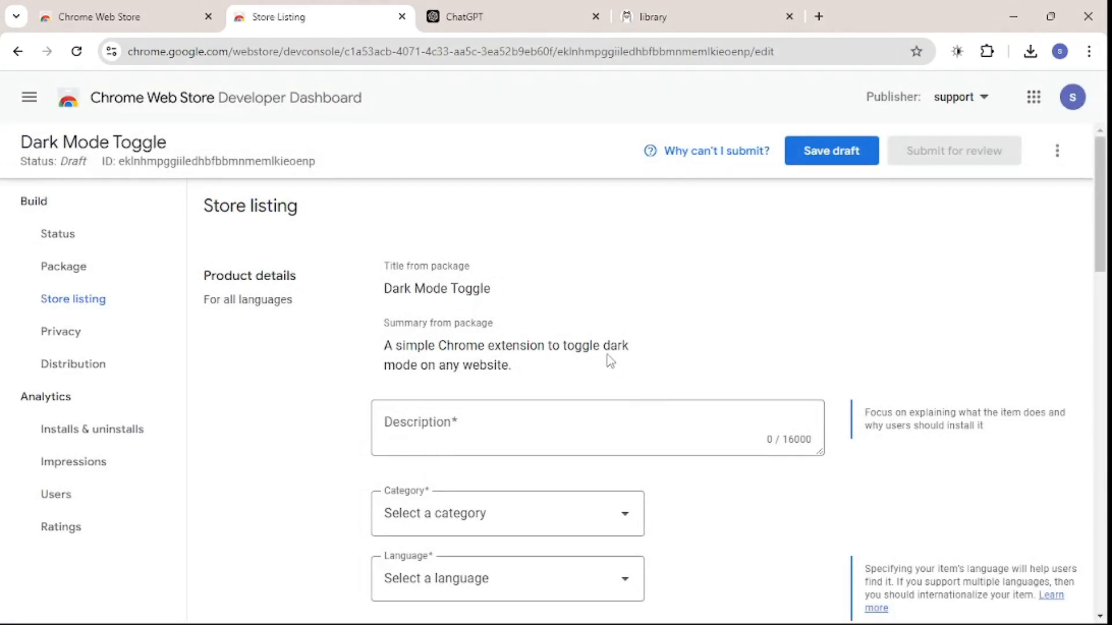
Copy the package summary "A simple Chrome extension to toggle dark mode on any website." into the store listing's description
{"action": "scroll", "coordinate": [605, 352], "scroll_direction": "down", "scroll_amount": 1}
{"action": "left_click", "coordinate": [533, 348]}
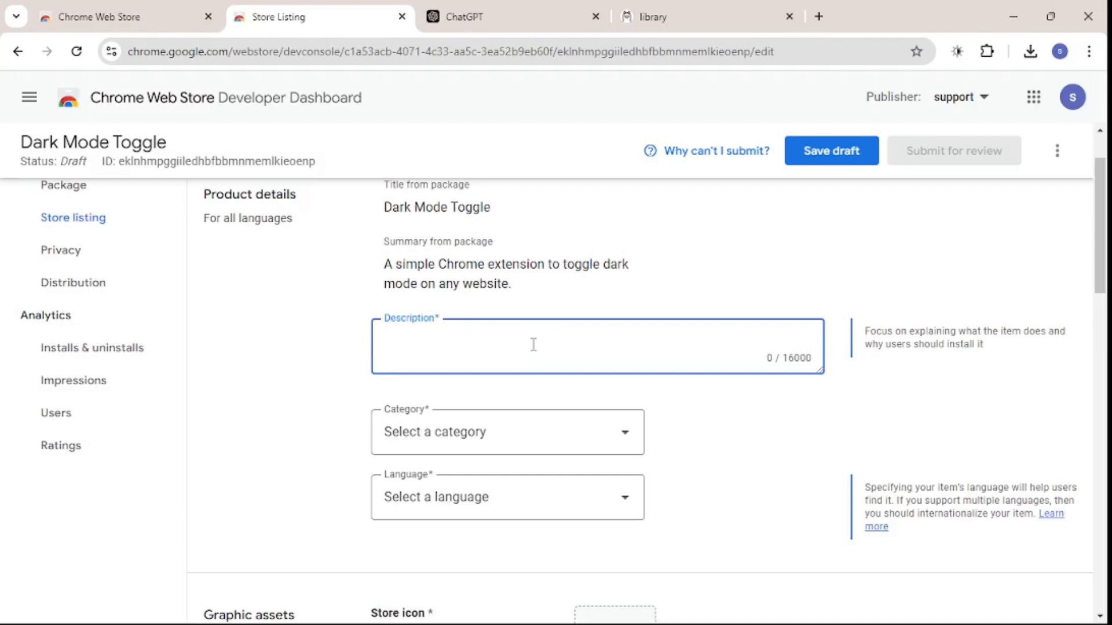
{"action": "left_click_drag", "start_coordinate": [523, 293], "coordinate": [379, 266]}
{"action": "key", "text": "ctrl+c"}
{"action": "left_click", "coordinate": [457, 350]}
{"action": "key", "text": "ctrl+v"}
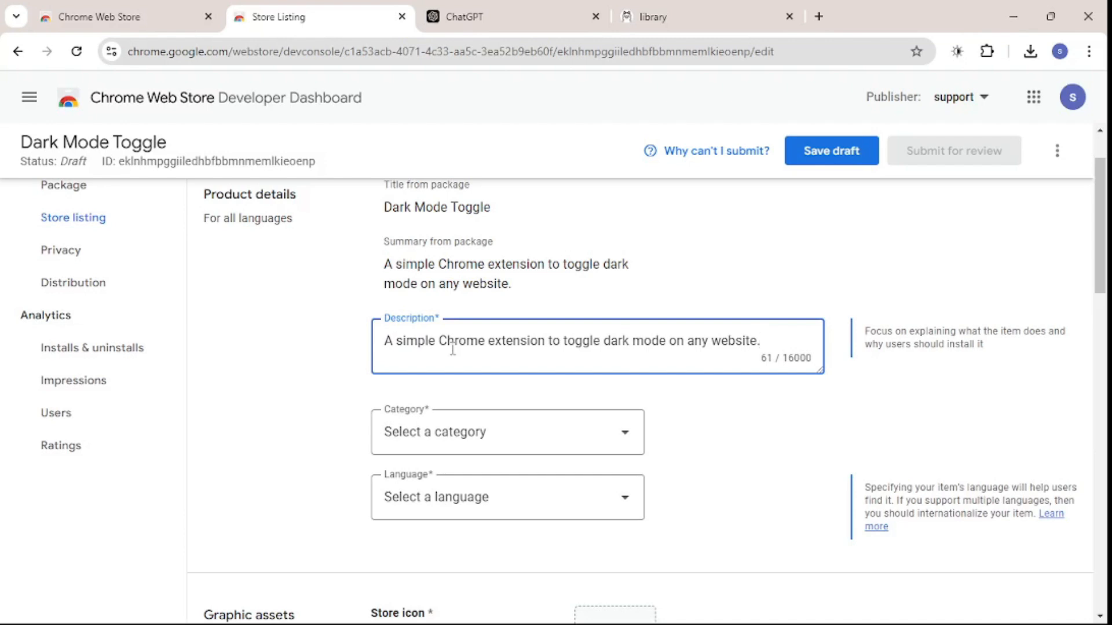
Set the store listing's category to Accessibility
{"action": "left_click", "coordinate": [717, 439]}
{"action": "left_click", "coordinate": [588, 440]}
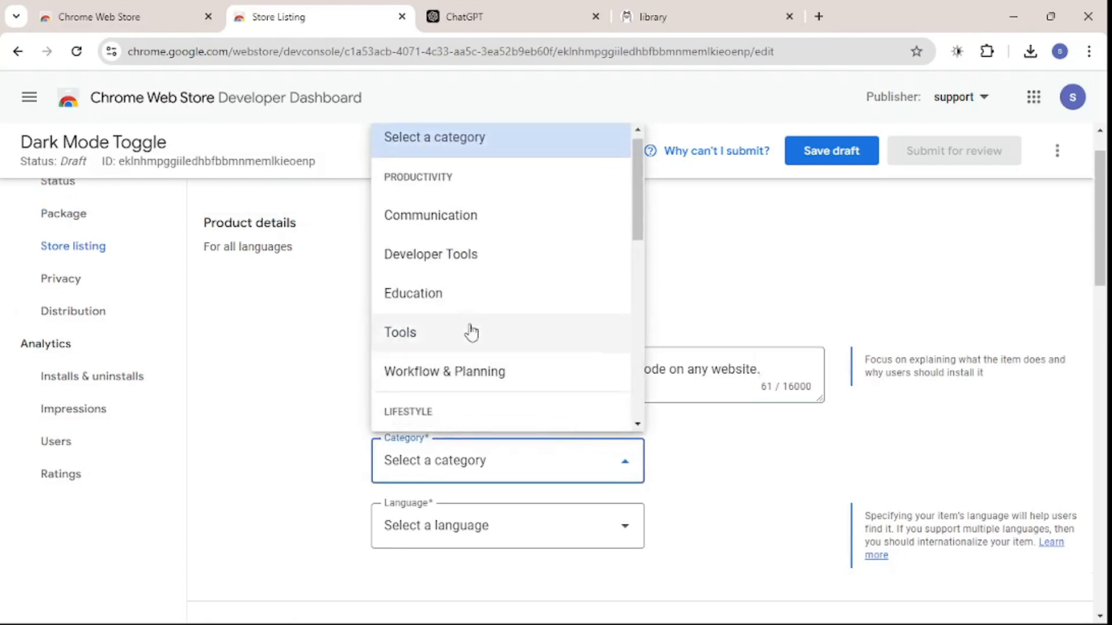
{"action": "scroll", "coordinate": [469, 333], "scroll_direction": "down", "scroll_amount": 10}
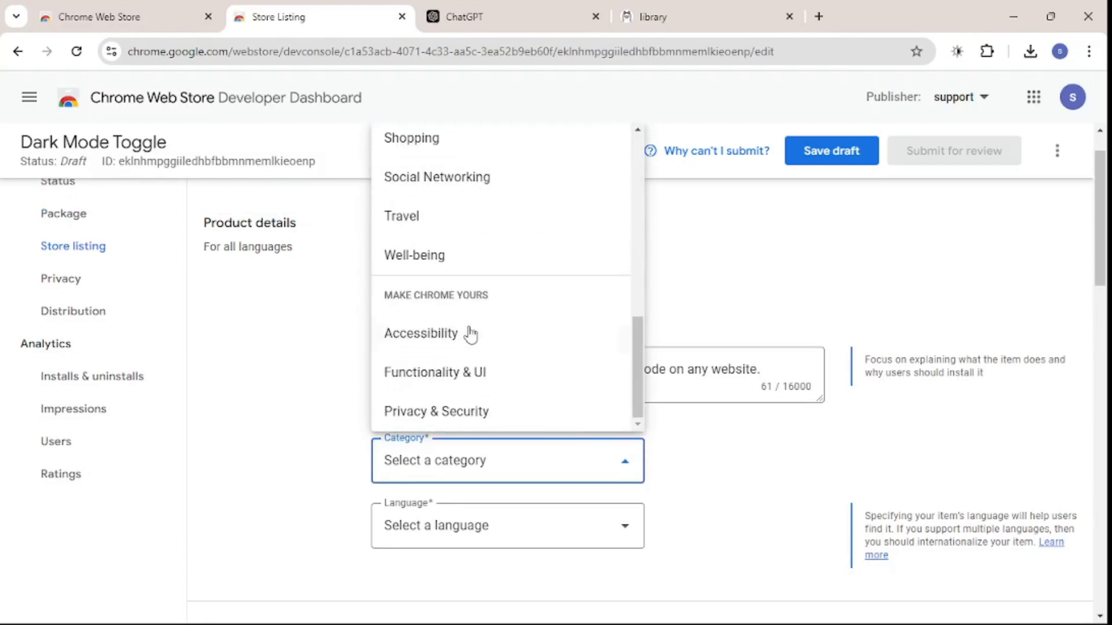
{"action": "left_click", "coordinate": [421, 337]}
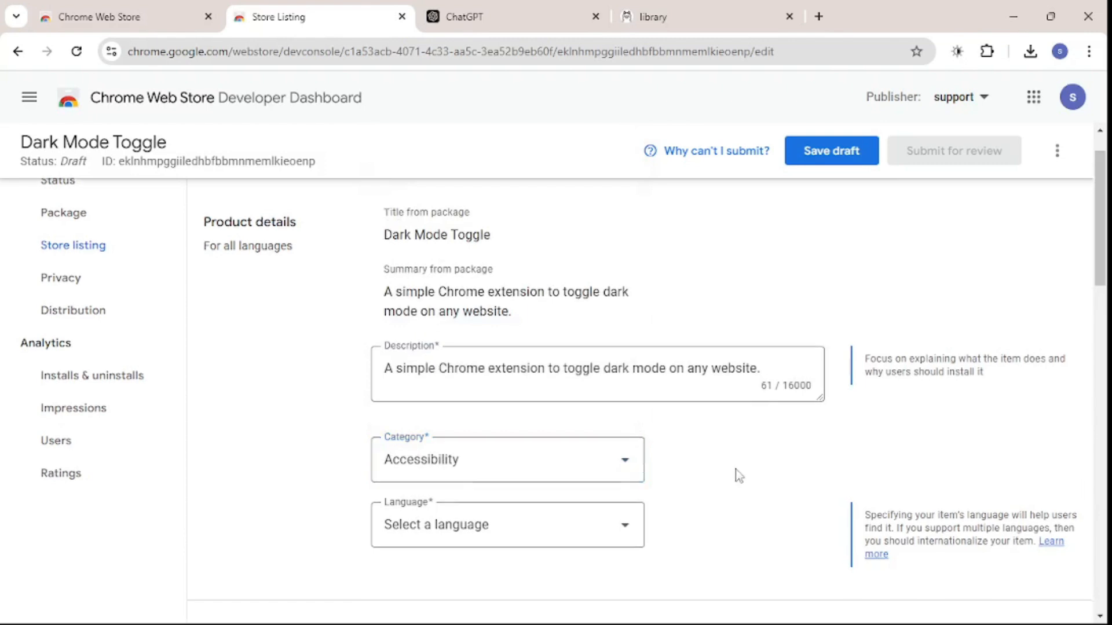
Set the store listing's language to English
{"action": "scroll", "coordinate": [735, 474], "scroll_direction": "down", "scroll_amount": 7}
{"action": "scroll", "coordinate": [568, 312], "scroll_direction": "up", "scroll_amount": 3}
{"action": "left_click", "coordinate": [503, 299]}
{"action": "scroll", "coordinate": [504, 305], "scroll_direction": "down", "scroll_amount": 4}
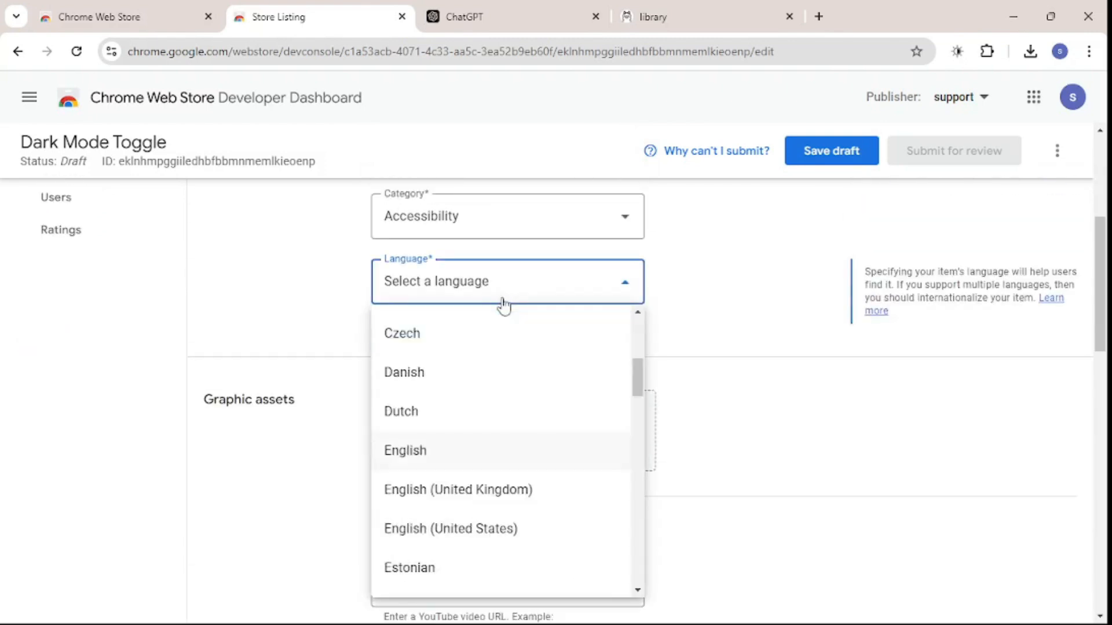
{"action": "left_click", "coordinate": [481, 443]}
Upload icon128.png from the icons folder as the store icon
{"action": "scroll", "coordinate": [753, 402], "scroll_direction": "down", "scroll_amount": 1}
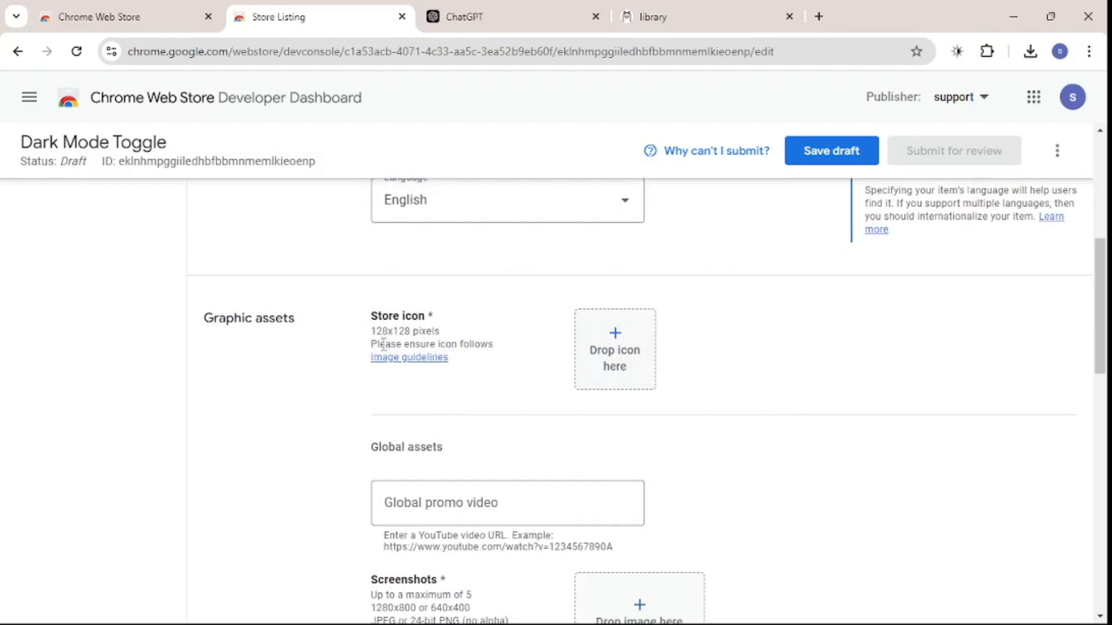
{"action": "key", "text": "alt+Tab"}
{"action": "left_click", "coordinate": [374, 177]}
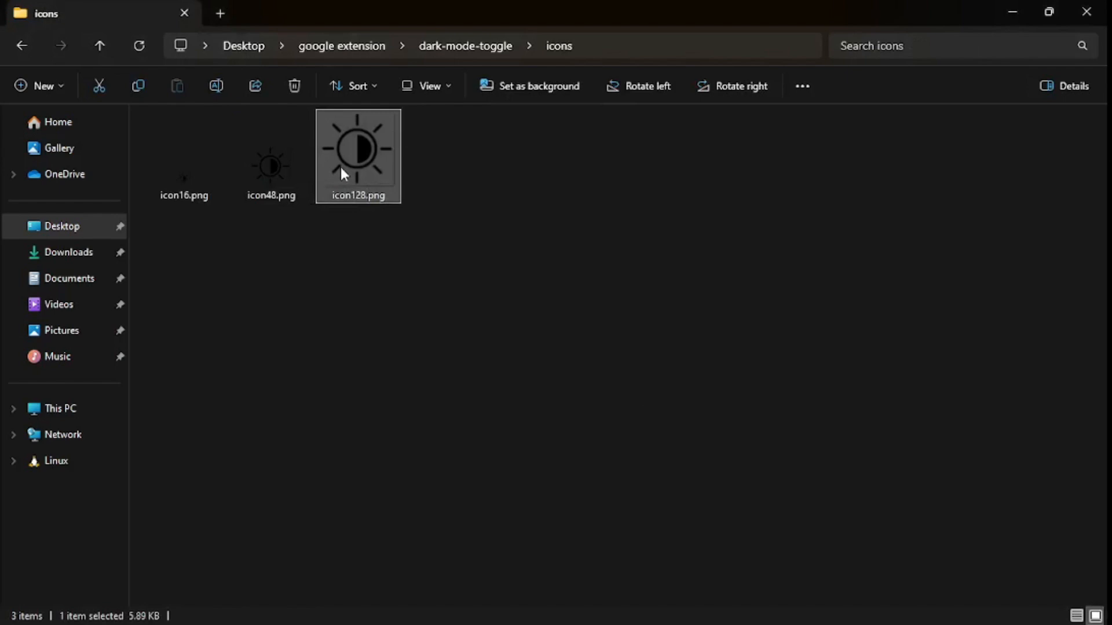
{"action": "left_click_drag", "start_coordinate": [381, 166], "coordinate": [600, 336]}
{"action": "key", "text": "alt+Tab"}
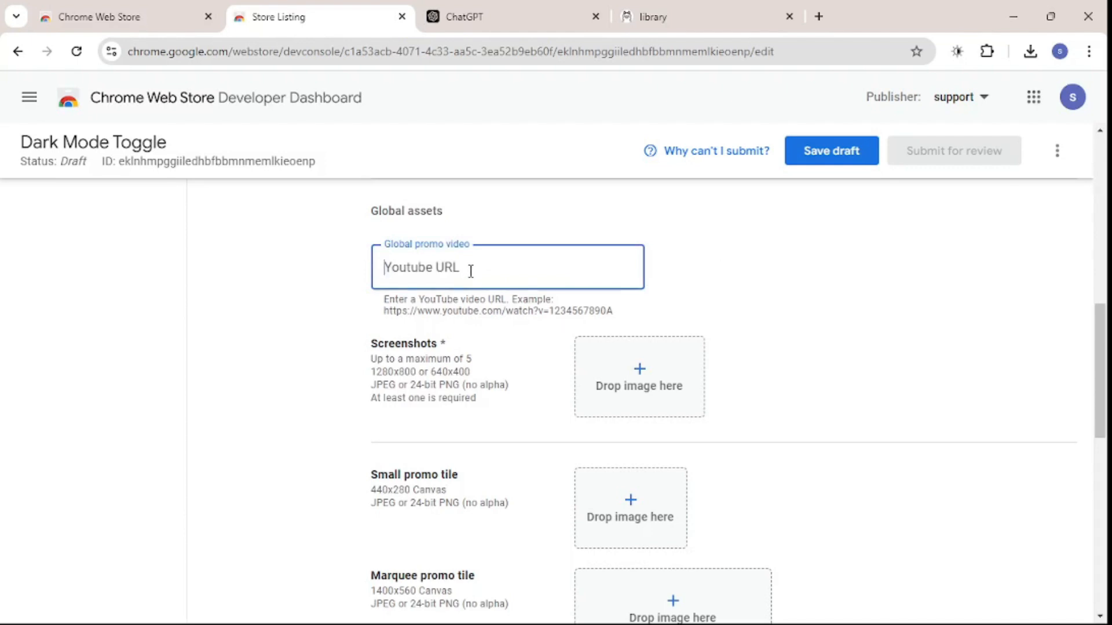
{"action": "left_click", "coordinate": [819, 17]}
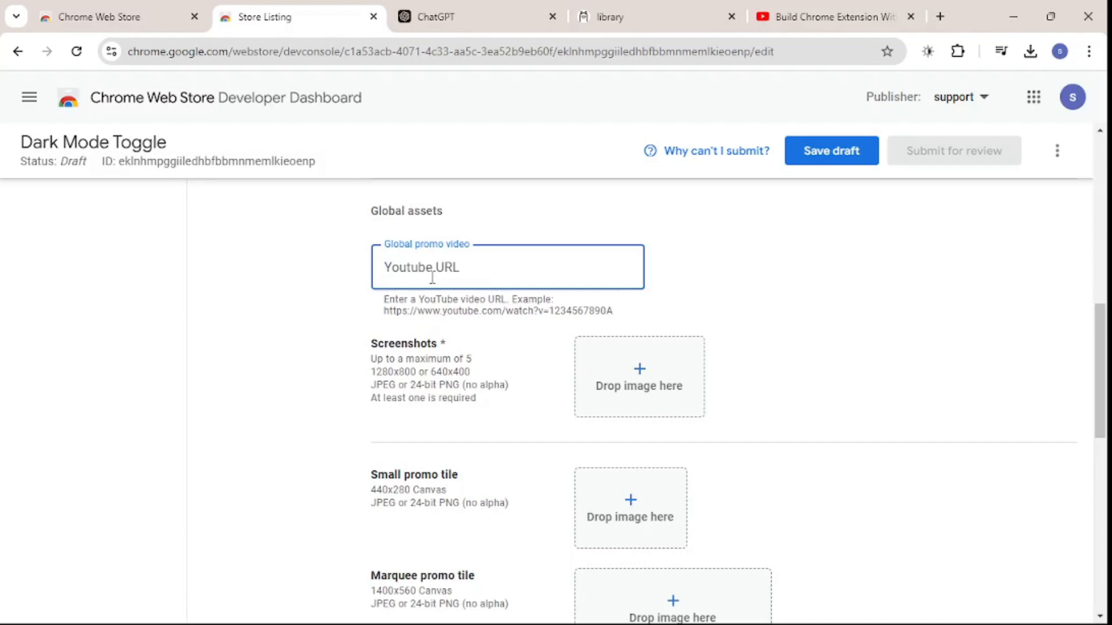
{"action": "type", "text": "https://www.youtube.com/watch?v=sr-eYmC1B4U"}
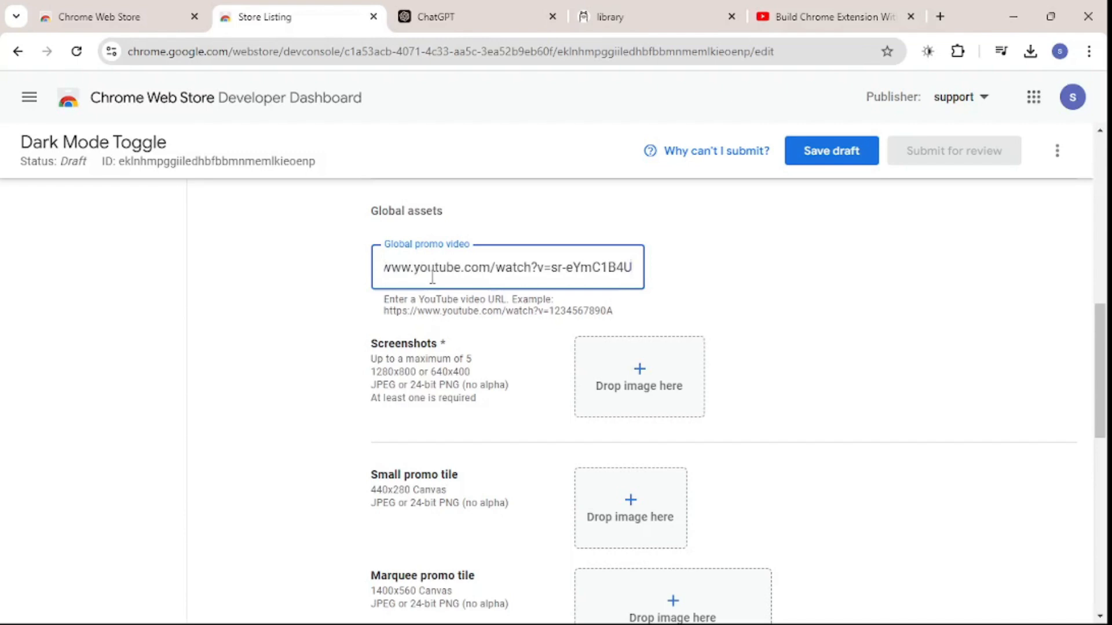
{"action": "left_click", "coordinate": [903, 346]}
Capture a screenshot of the page area with the Dark Mode Toggle popup open
{"action": "scroll", "coordinate": [915, 325], "scroll_direction": "down", "scroll_amount": 2}
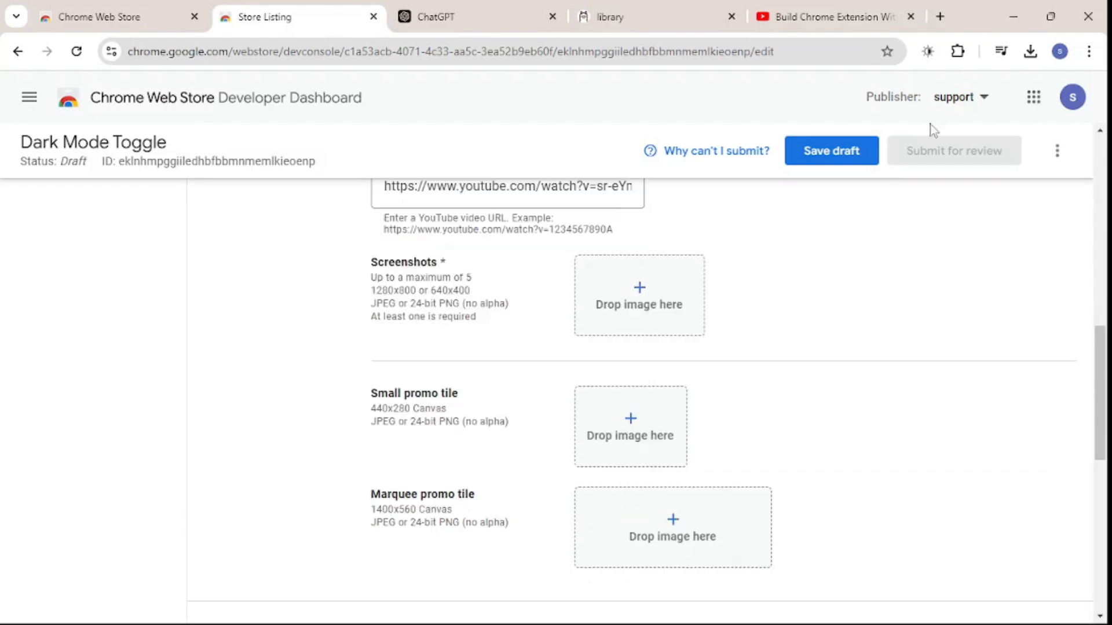
{"action": "left_click", "coordinate": [927, 51]}
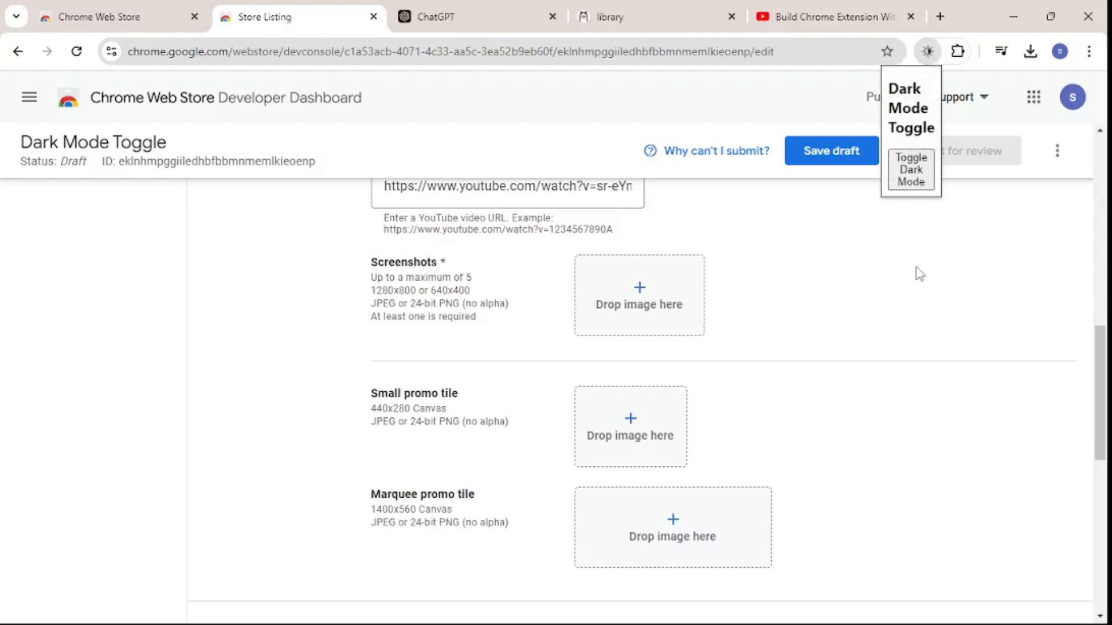
{"action": "key", "text": "super+shift+s"}
{"action": "left_click_drag", "start_coordinate": [1006, 36], "coordinate": [495, 477]}
{"action": "left_click", "coordinate": [328, 338]}
Ask ChatGPT to resize the attached screenshot to the required 640x400, 440x280 and 1400x560 sizes
{"action": "left_click_drag", "start_coordinate": [478, 279], "coordinate": [359, 296]}
{"action": "left_click", "coordinate": [359, 296]}
{"action": "scroll", "coordinate": [452, 371], "scroll_direction": "down", "scroll_amount": 1}
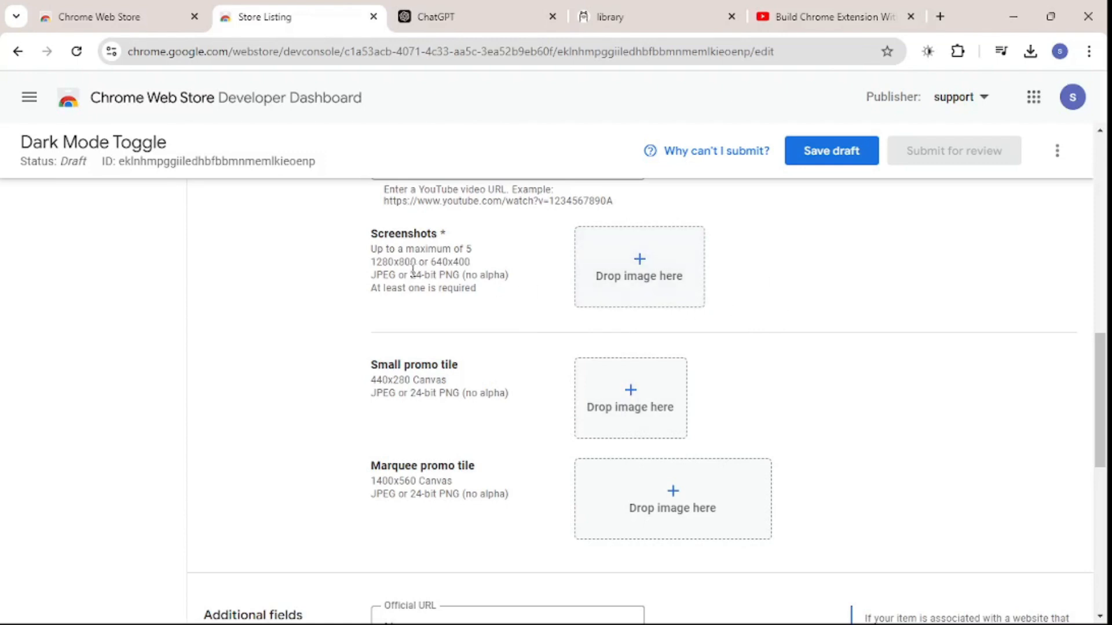
{"action": "left_click", "coordinate": [417, 9]}
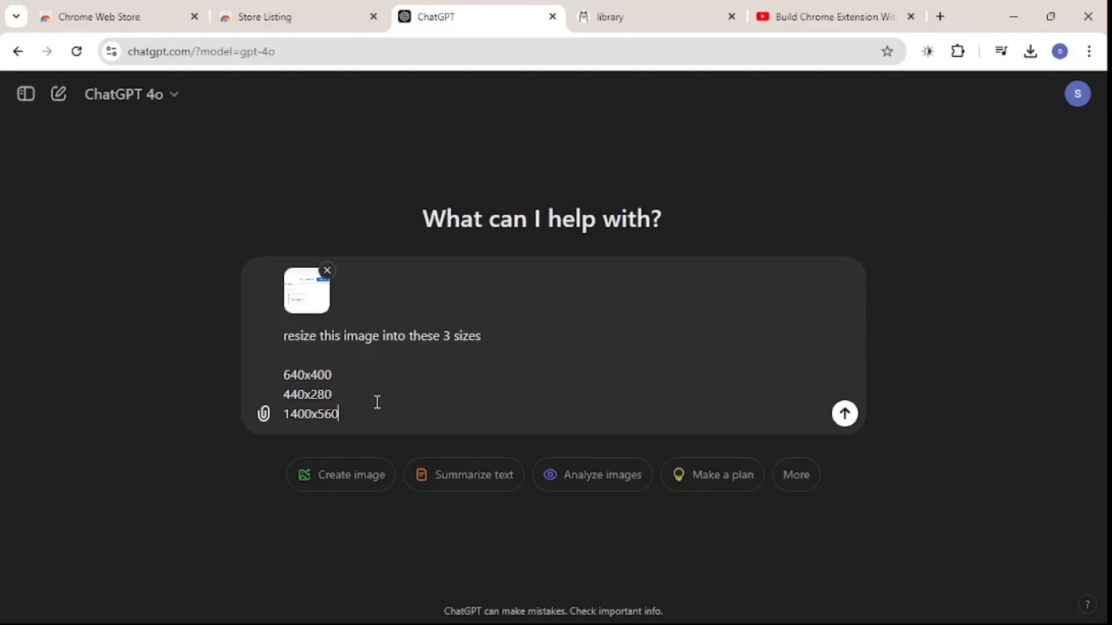
{"action": "key", "text": "Return"}
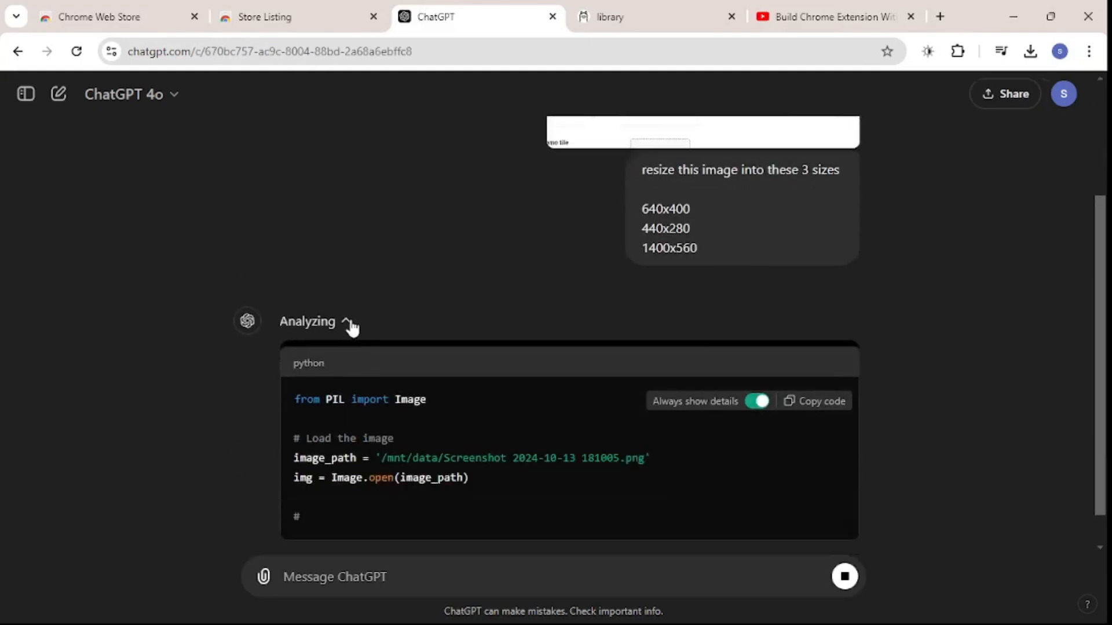
Check the required promo image sizes in the store listing and download the 640x400, 440x280 and 1400x560 images from ChatGPT
{"action": "left_click", "coordinate": [307, 14]}
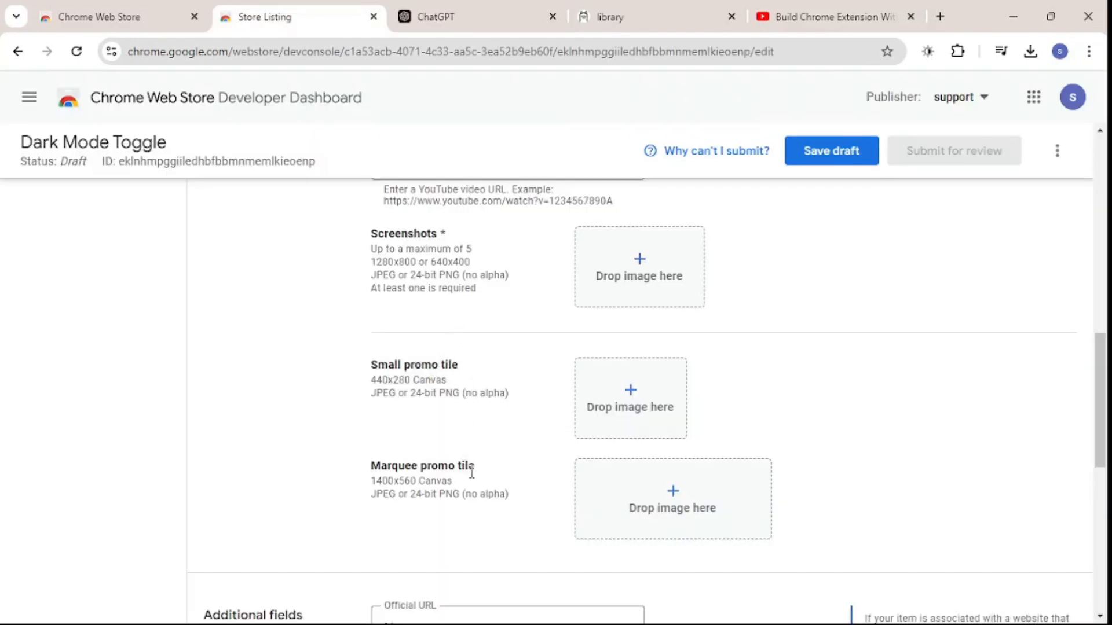
{"action": "key", "text": "ctrl+Tab"}
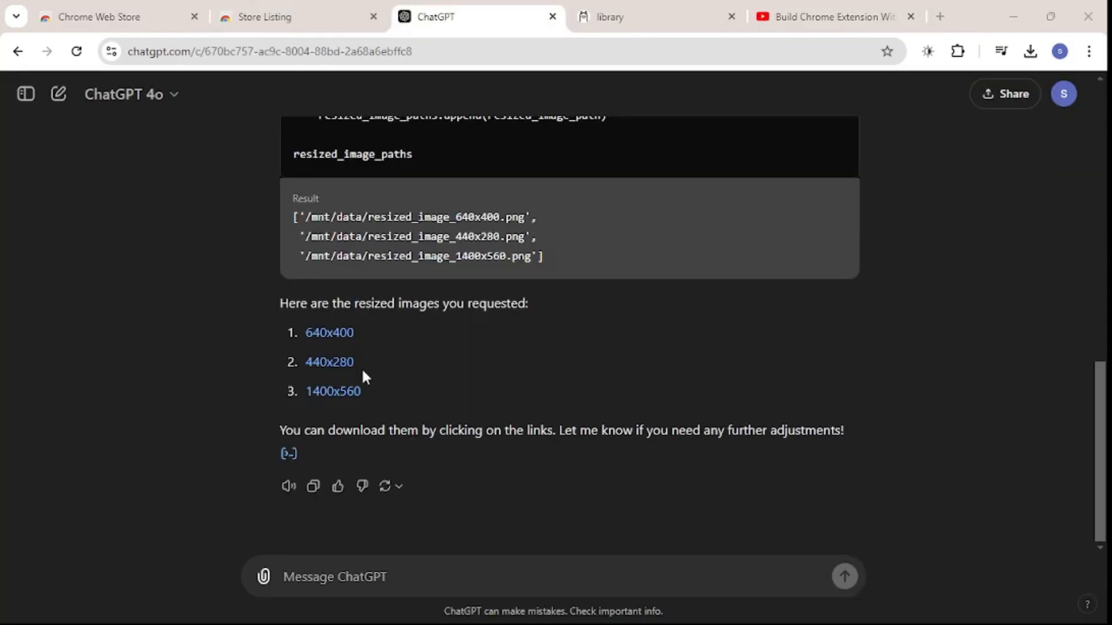
{"action": "left_click", "coordinate": [323, 335]}
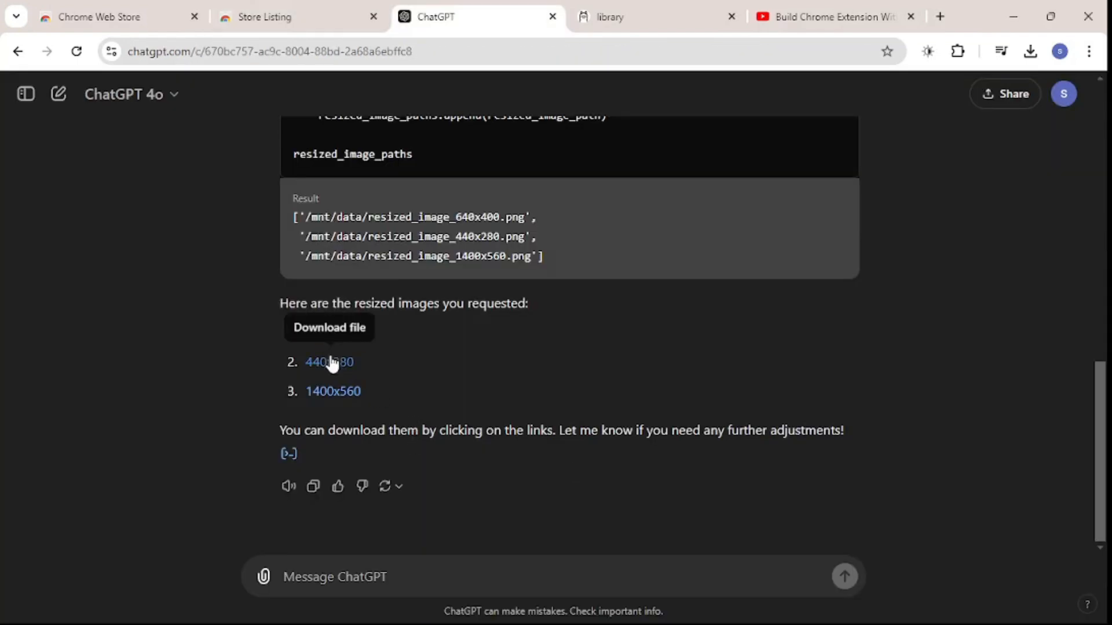
{"action": "left_click", "coordinate": [327, 364]}
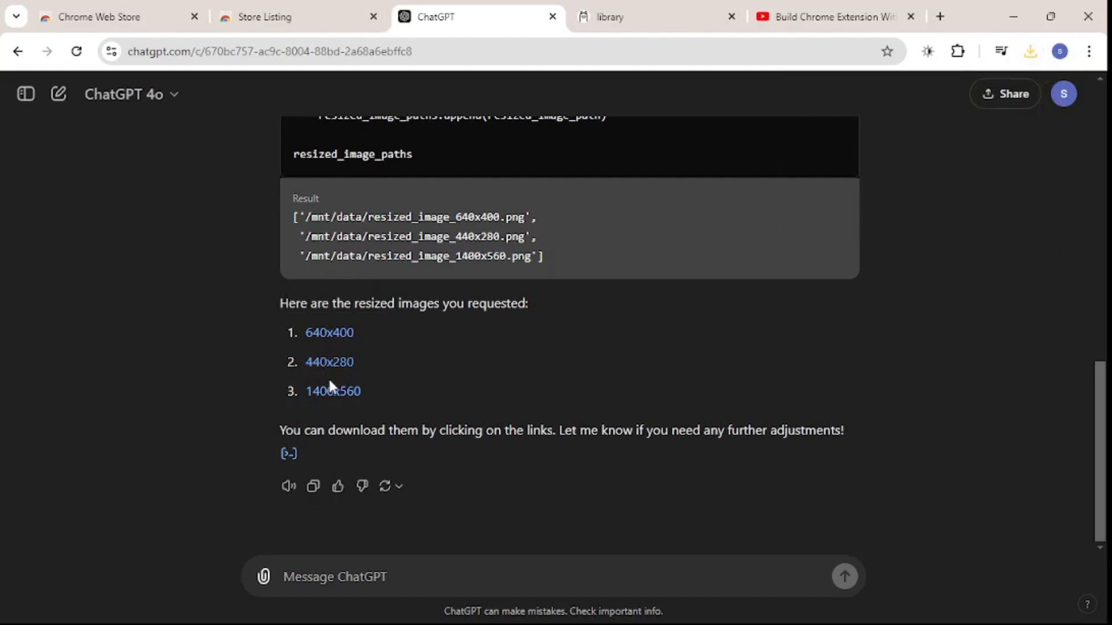
{"action": "left_click", "coordinate": [328, 394]}
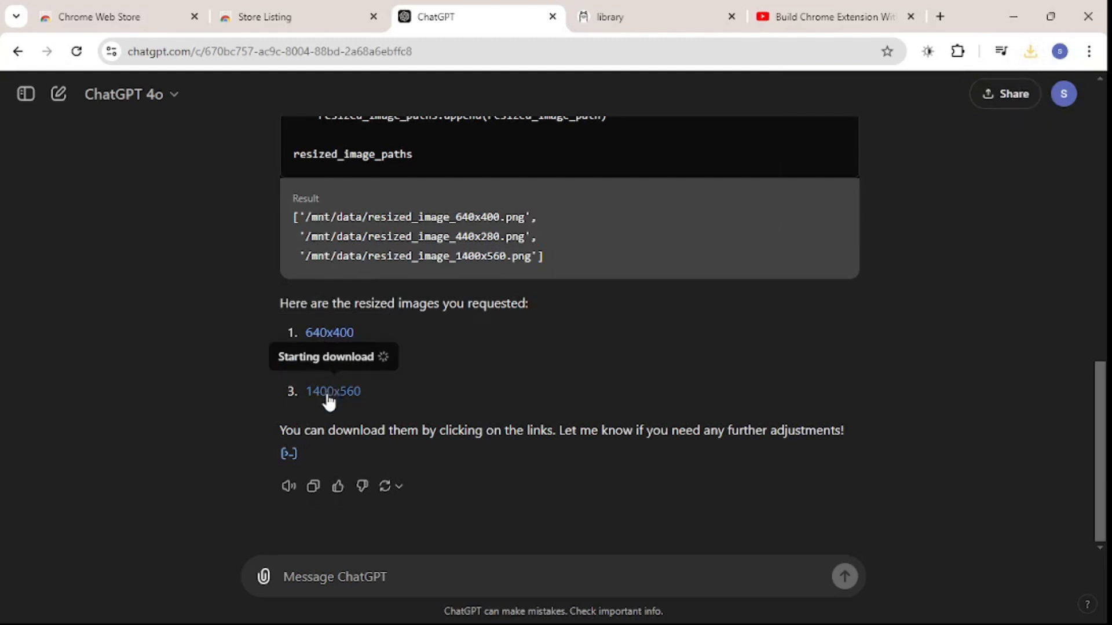
Locate the downloaded images in the dark-mode-toggle folder and upload resized_image_640x400.png as the store listing screenshot
{"action": "left_click", "coordinate": [1030, 51]}
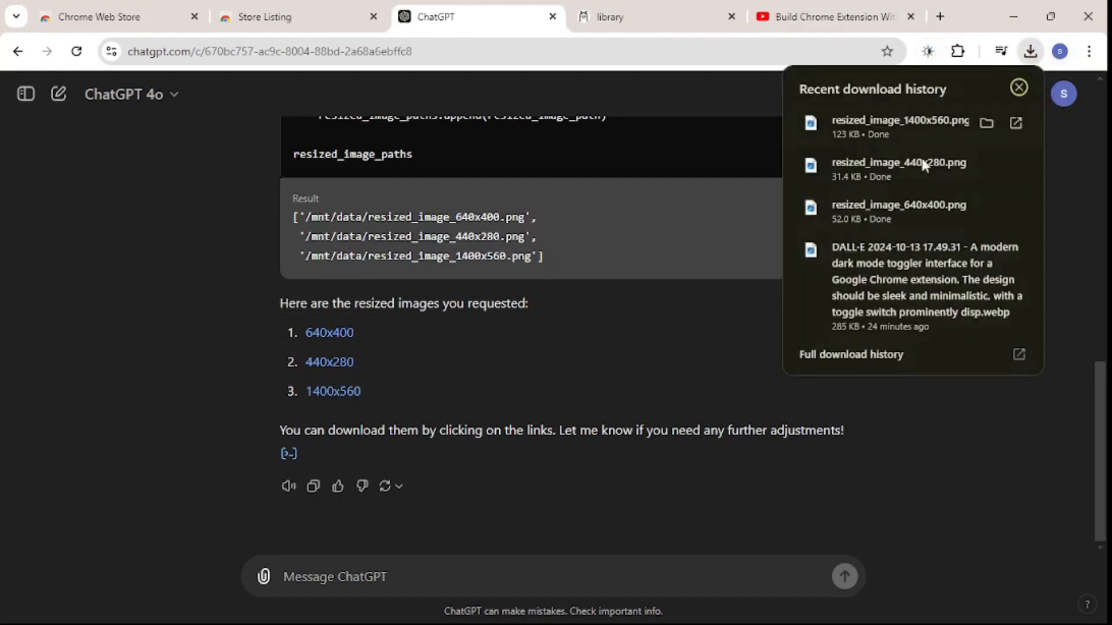
{"action": "left_click", "coordinate": [899, 210]}
{"action": "left_click", "coordinate": [774, 208]}
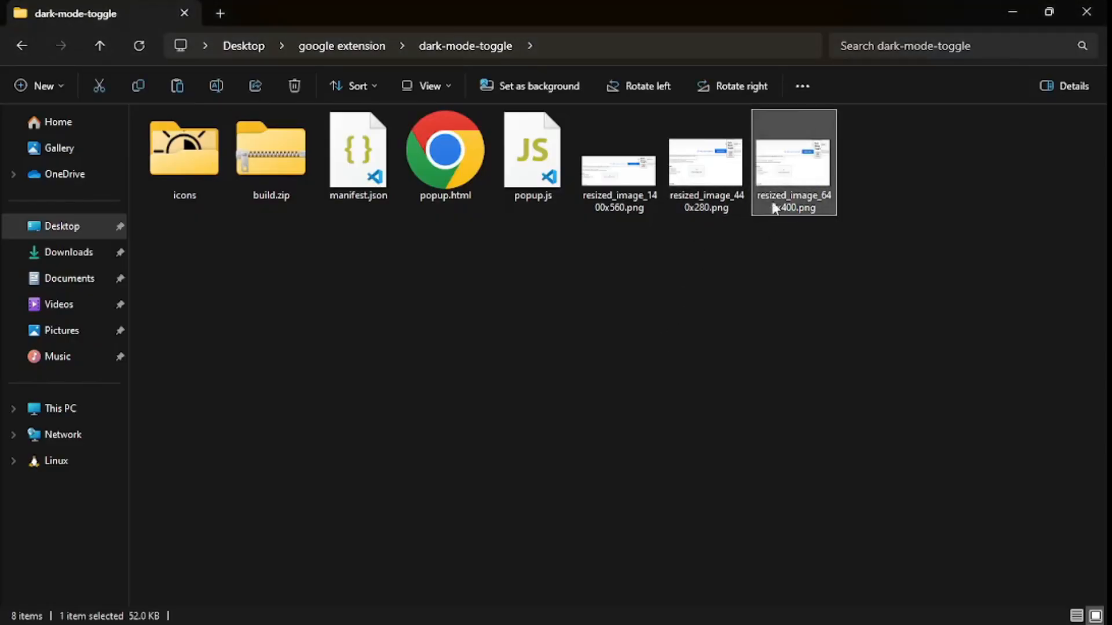
{"action": "left_click_drag", "start_coordinate": [819, 160], "coordinate": [642, 250]}
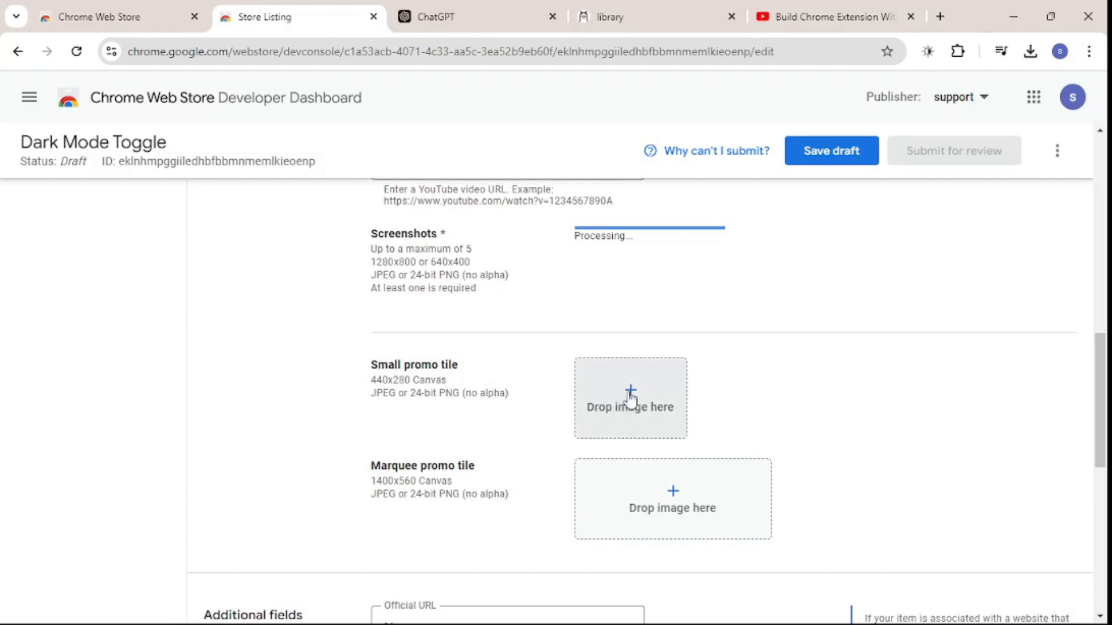
Upload resized_image_440x280.png as the small promo tile and resized_image_1400x560.png as the marquee promo tile
{"action": "key", "text": "alt+Tab"}
{"action": "left_click_drag", "start_coordinate": [714, 160], "coordinate": [701, 293]}
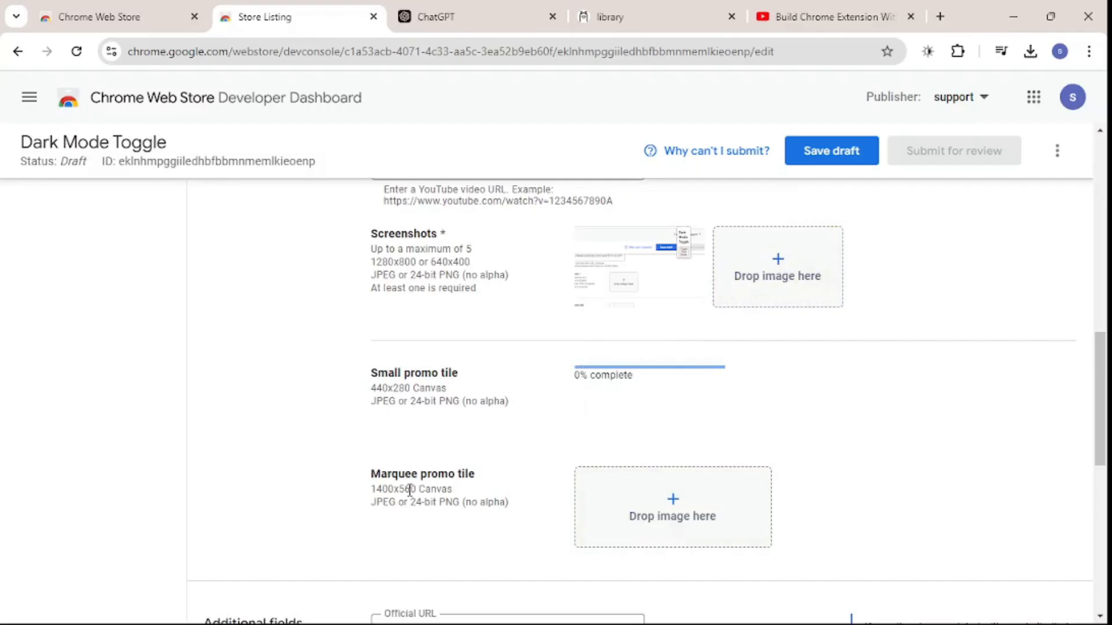
{"action": "key", "text": "alt+Tab"}
{"action": "left_click_drag", "start_coordinate": [614, 173], "coordinate": [651, 380]}
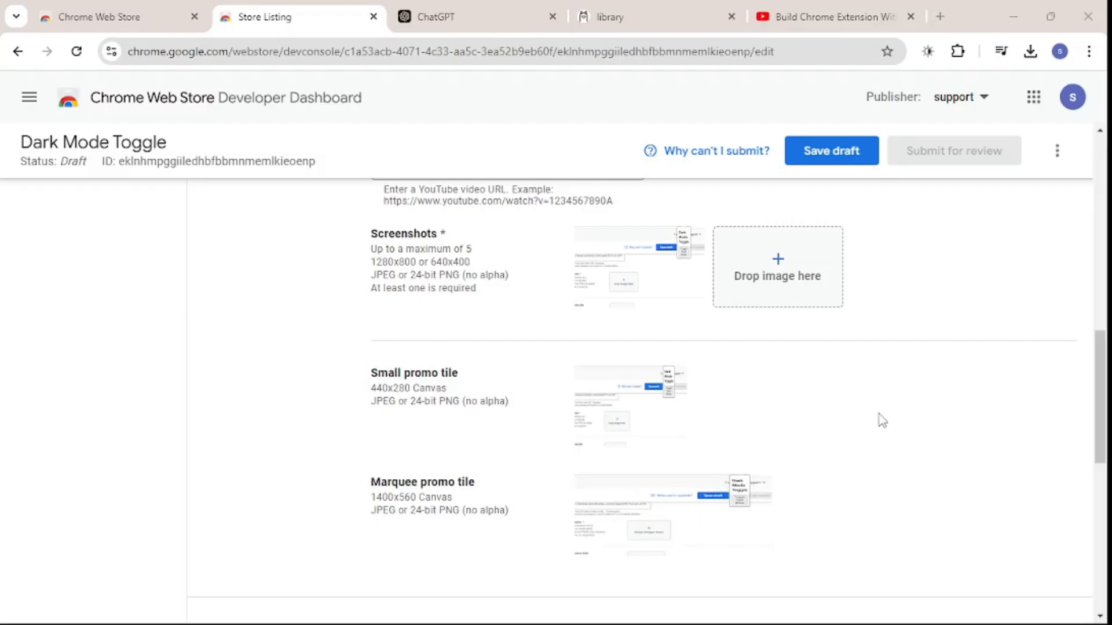
{"action": "scroll", "coordinate": [880, 422], "scroll_direction": "up", "scroll_amount": 1}
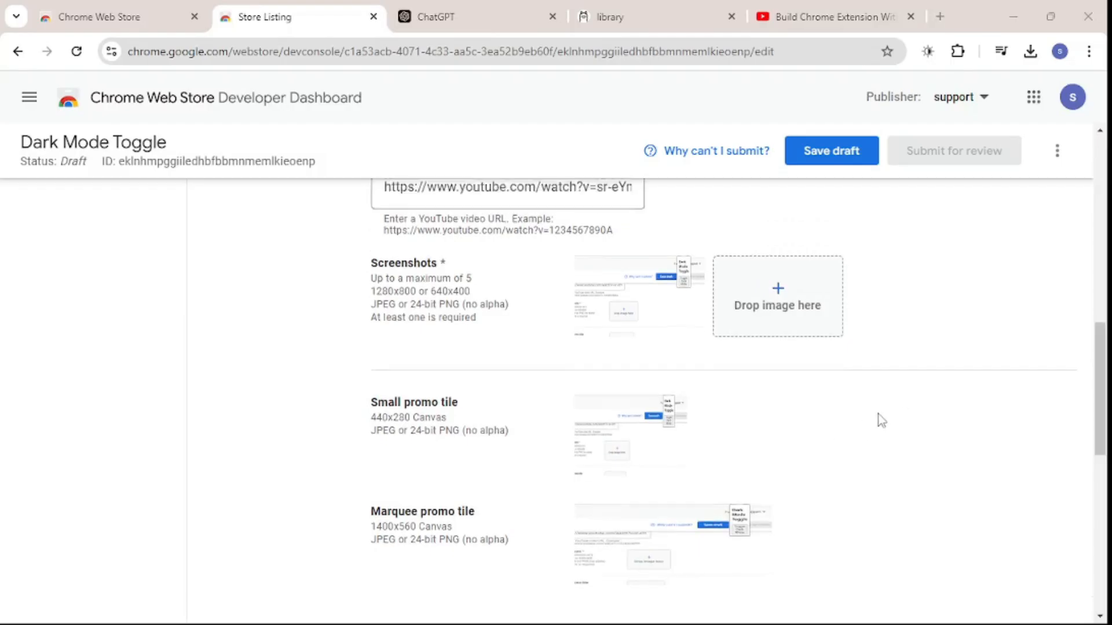
{"action": "scroll", "coordinate": [880, 422], "scroll_direction": "up", "scroll_amount": 4}
{"action": "scroll", "coordinate": [879, 426], "scroll_direction": "down", "scroll_amount": 7}
{"action": "scroll", "coordinate": [879, 428], "scroll_direction": "down", "scroll_amount": 4}
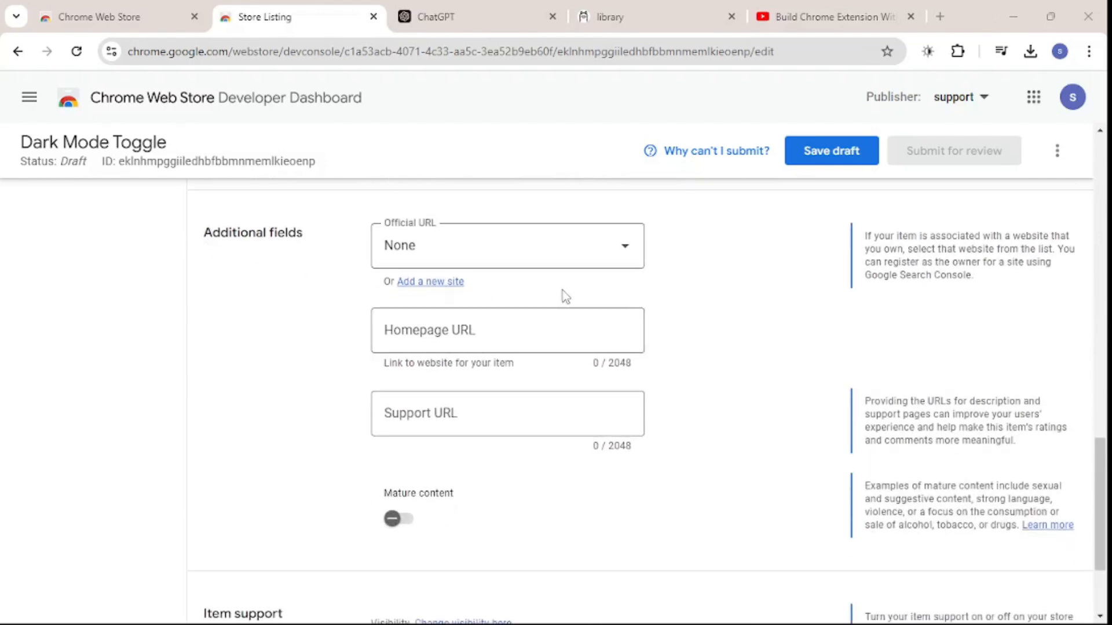
{"action": "left_click", "coordinate": [530, 339]}
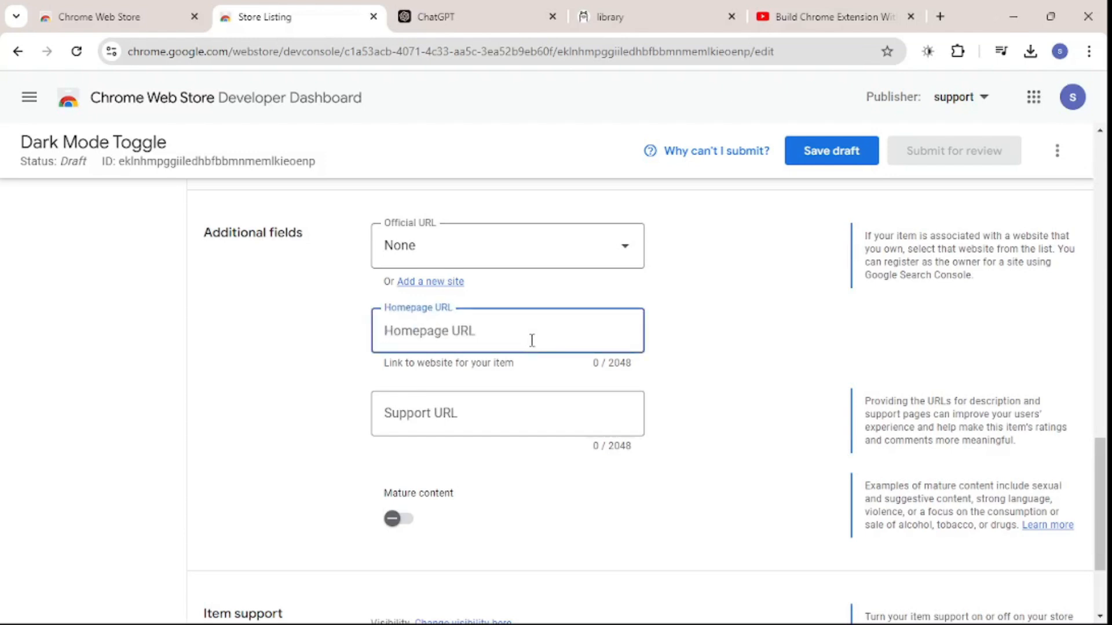
{"action": "type", "text": "ww."}
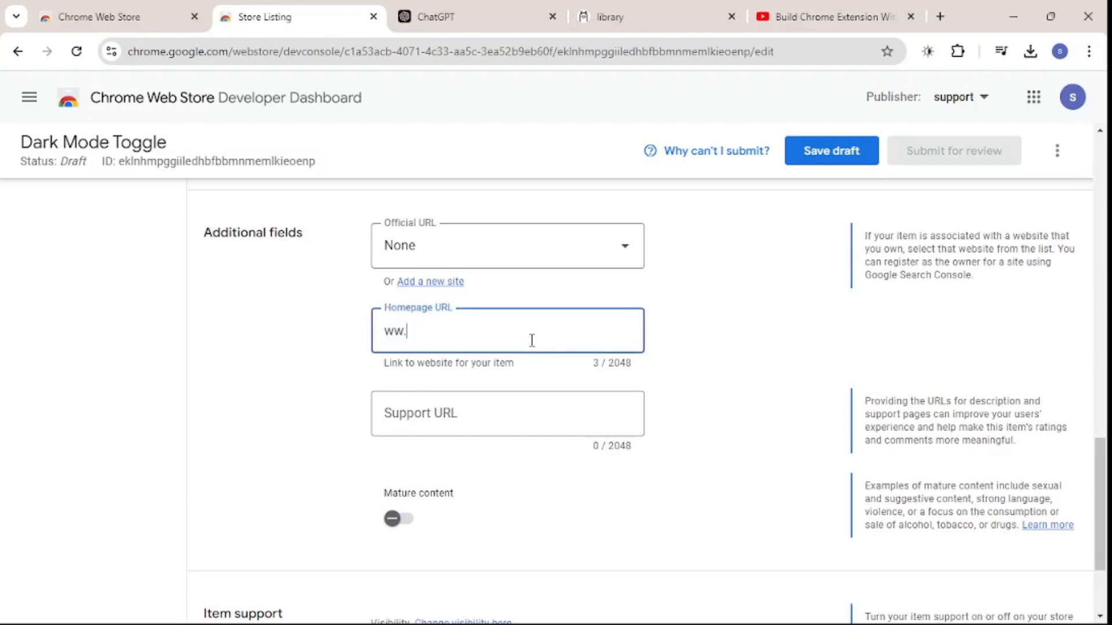
{"action": "type", "text": "w.skillcurb.com"}
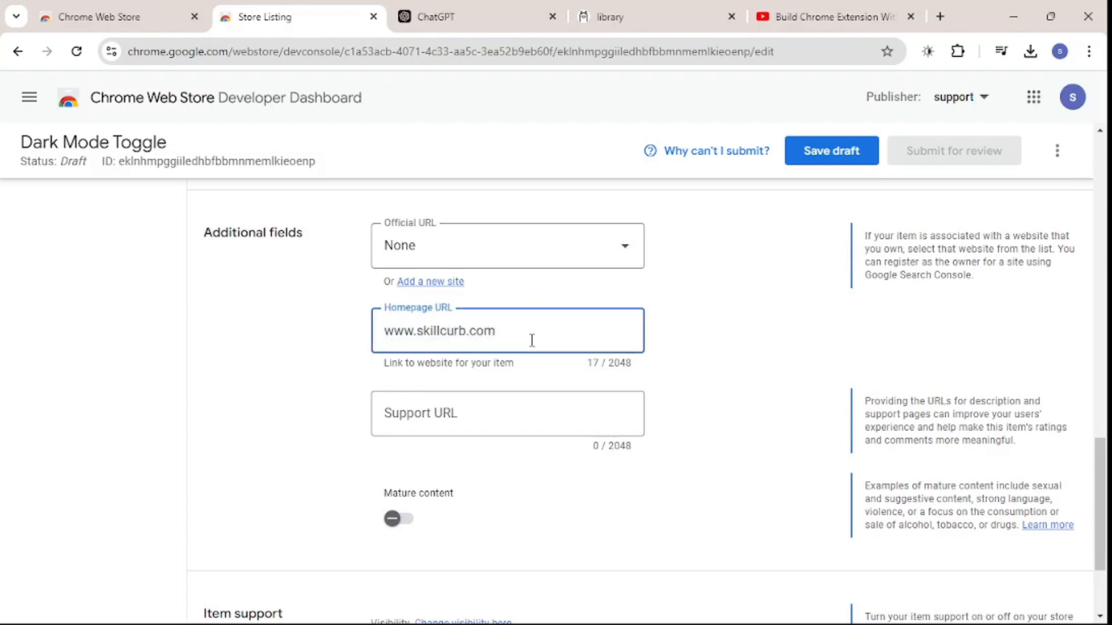
{"action": "left_click_drag", "start_coordinate": [536, 325], "coordinate": [336, 320]}
{"action": "key", "text": "ctrl+c"}
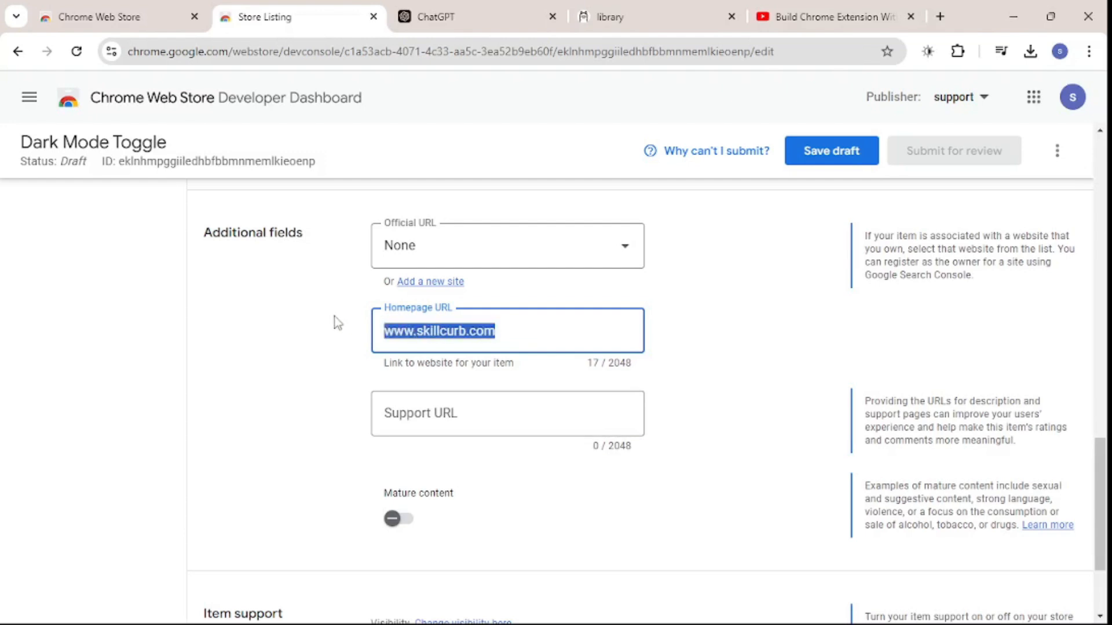
{"action": "left_click", "coordinate": [514, 422]}
{"action": "key", "text": "ctrl+v"}
{"action": "scroll", "coordinate": [725, 409], "scroll_direction": "up", "scroll_amount": 4}
{"action": "scroll", "coordinate": [764, 342], "scroll_direction": "down", "scroll_amount": 4}
{"action": "left_click", "coordinate": [762, 379]}
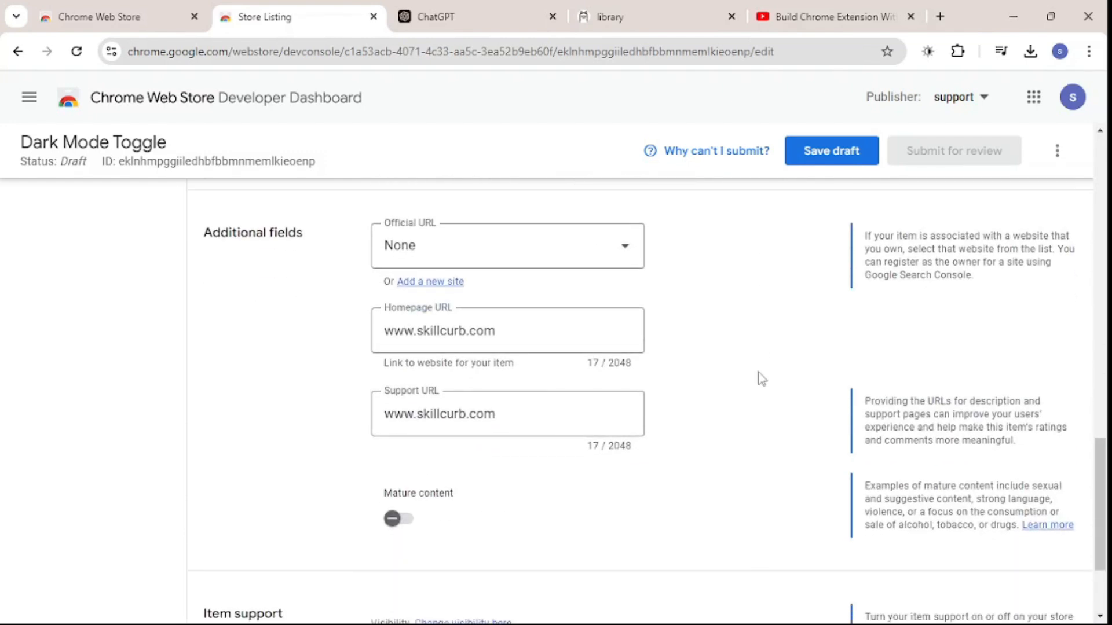
{"action": "left_click", "coordinate": [833, 163]}
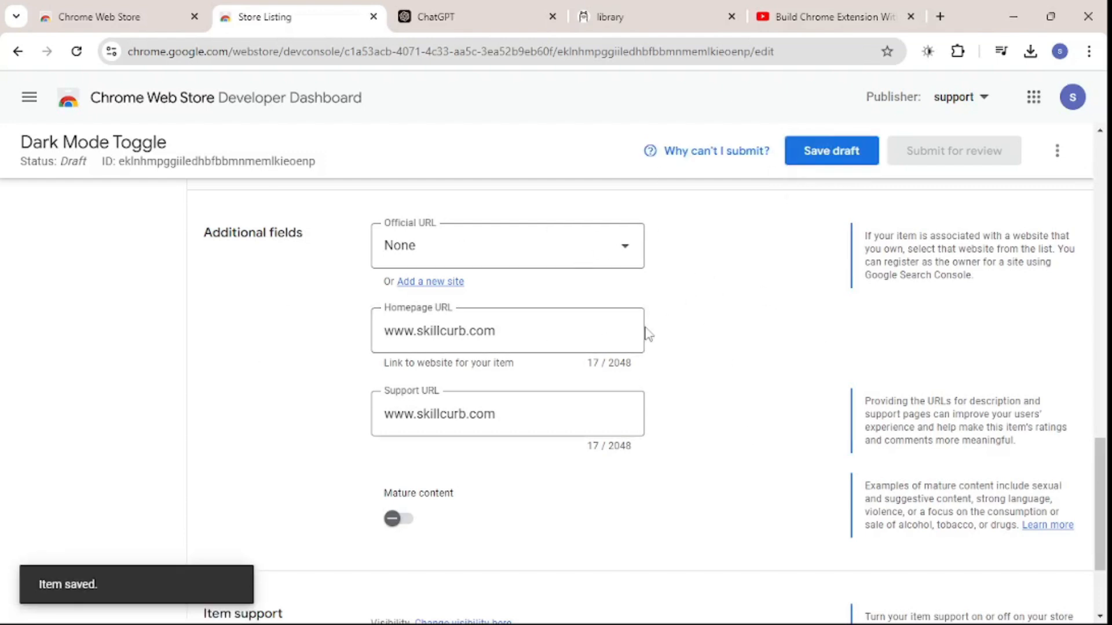
Fill in the Privacy page's single purpose description and the activeTab, scripting, storage and remote code justifications
{"action": "scroll", "coordinate": [645, 335], "scroll_direction": "up", "scroll_amount": 10}
{"action": "left_click", "coordinate": [62, 334]}
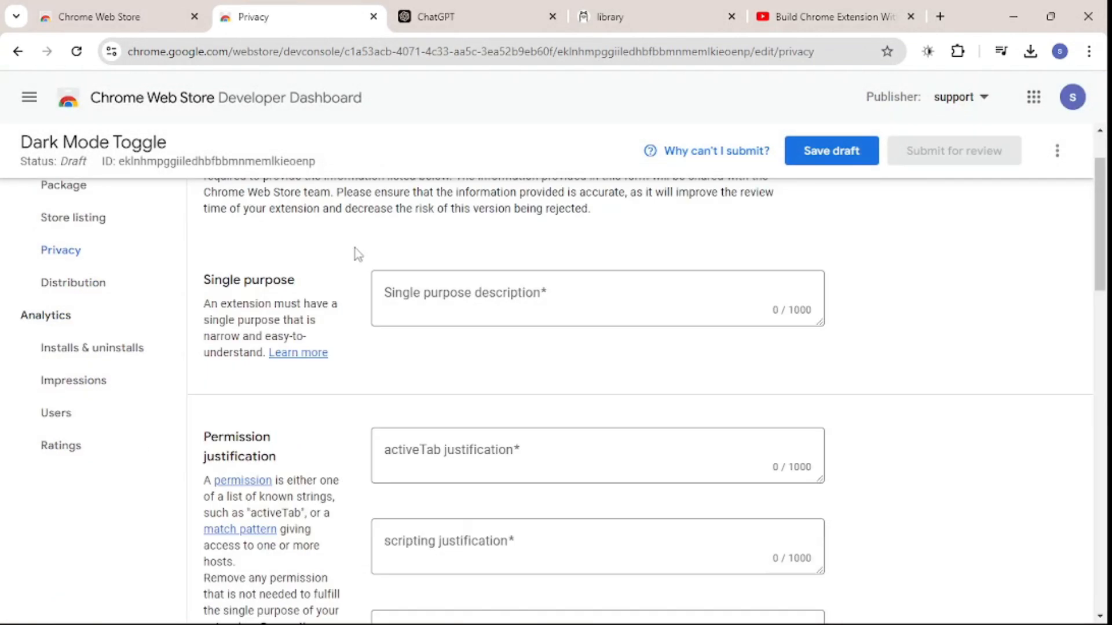
{"action": "left_click", "coordinate": [453, 293]}
{"action": "scroll", "coordinate": [473, 342], "scroll_direction": "down", "scroll_amount": 3}
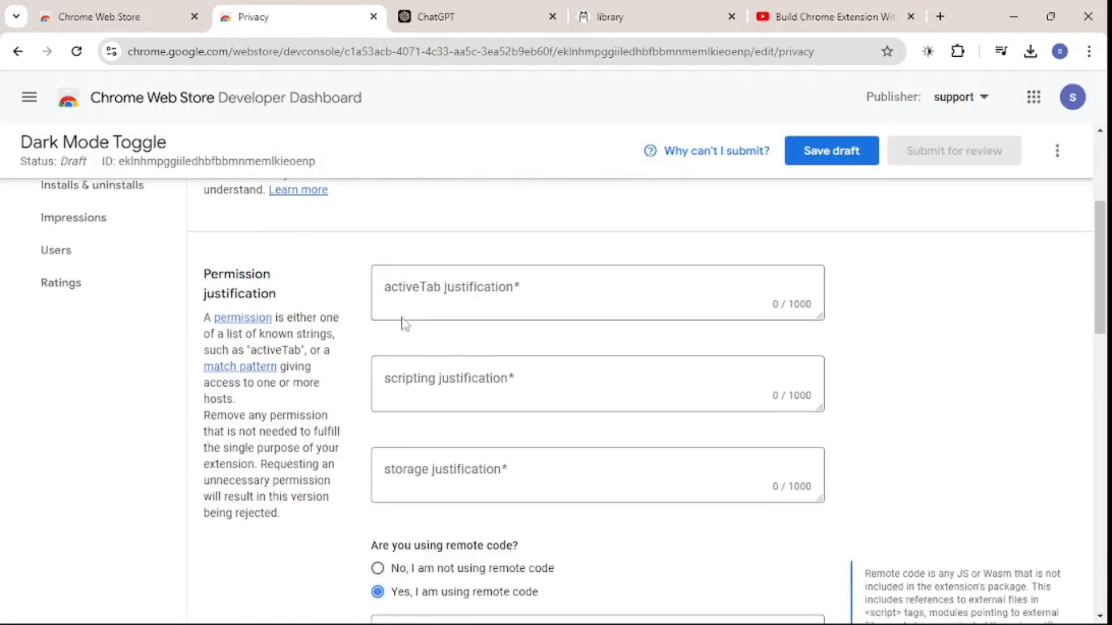
{"action": "left_click", "coordinate": [439, 307]}
{"action": "left_click", "coordinate": [490, 386]}
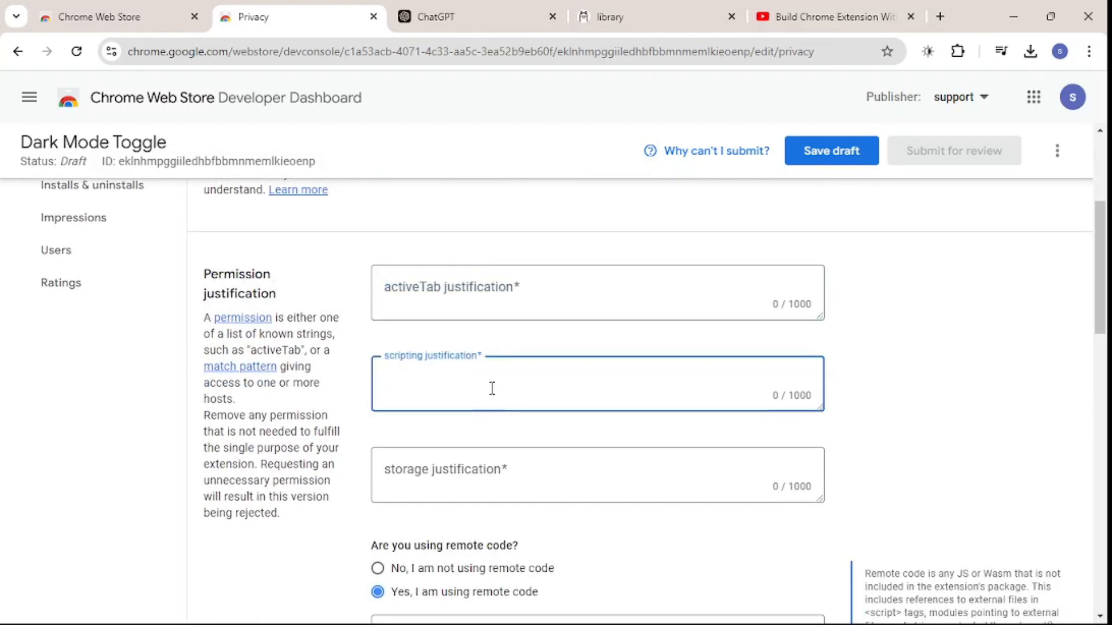
{"action": "scroll", "coordinate": [489, 393], "scroll_direction": "down", "scroll_amount": 1}
{"action": "left_click", "coordinate": [480, 393]}
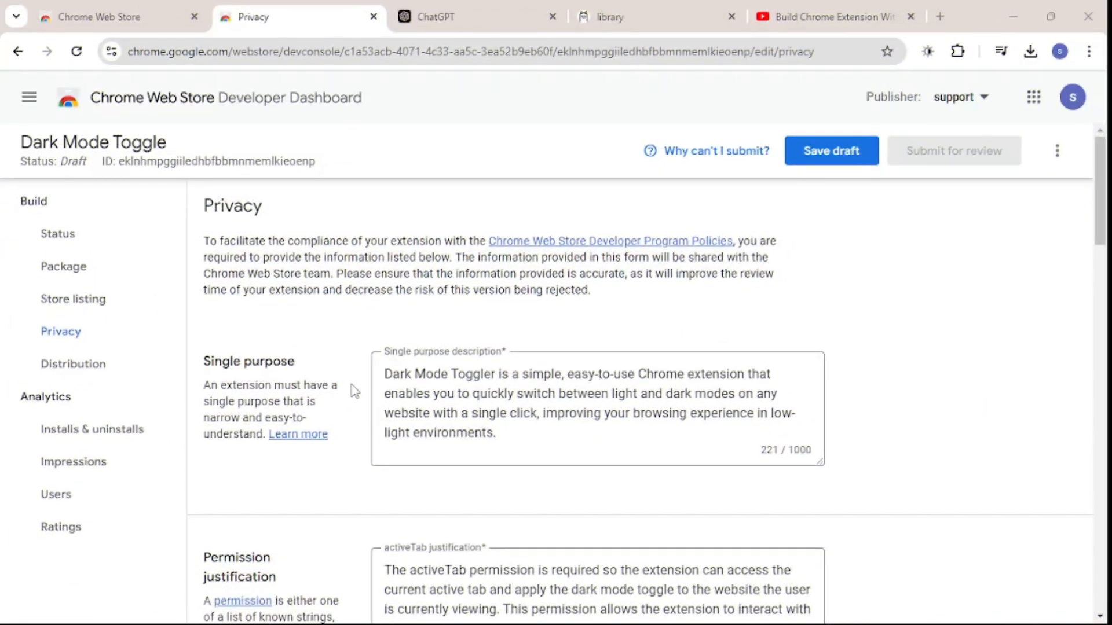
Declare Website content as user data collected by the extension in the data usage section
{"action": "scroll", "coordinate": [359, 387], "scroll_direction": "down", "scroll_amount": 3}
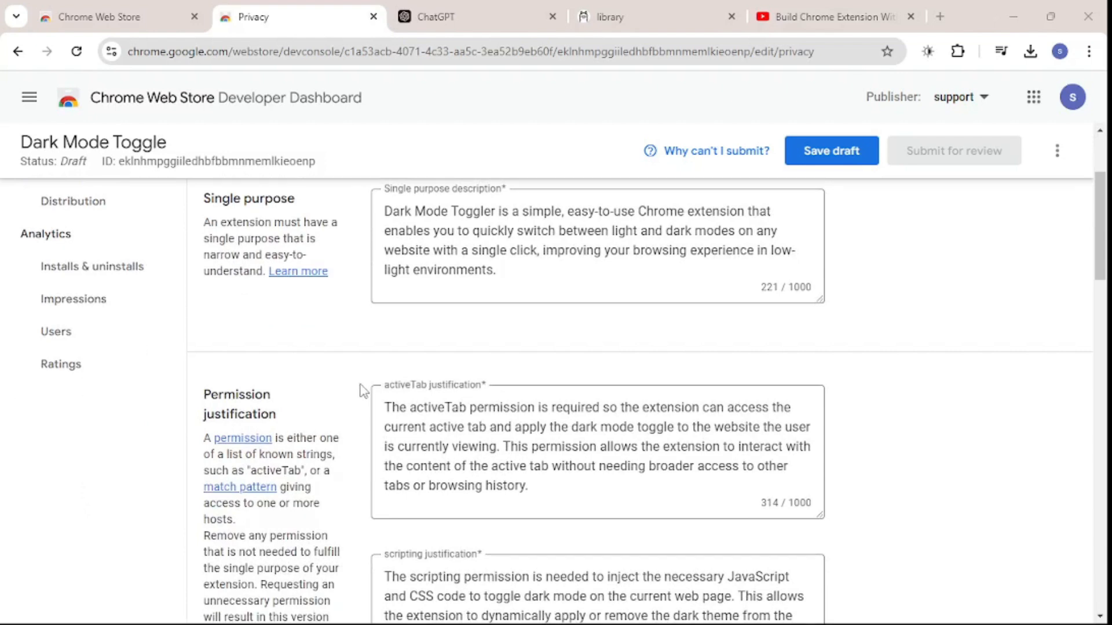
{"action": "scroll", "coordinate": [360, 387], "scroll_direction": "down", "scroll_amount": 10}
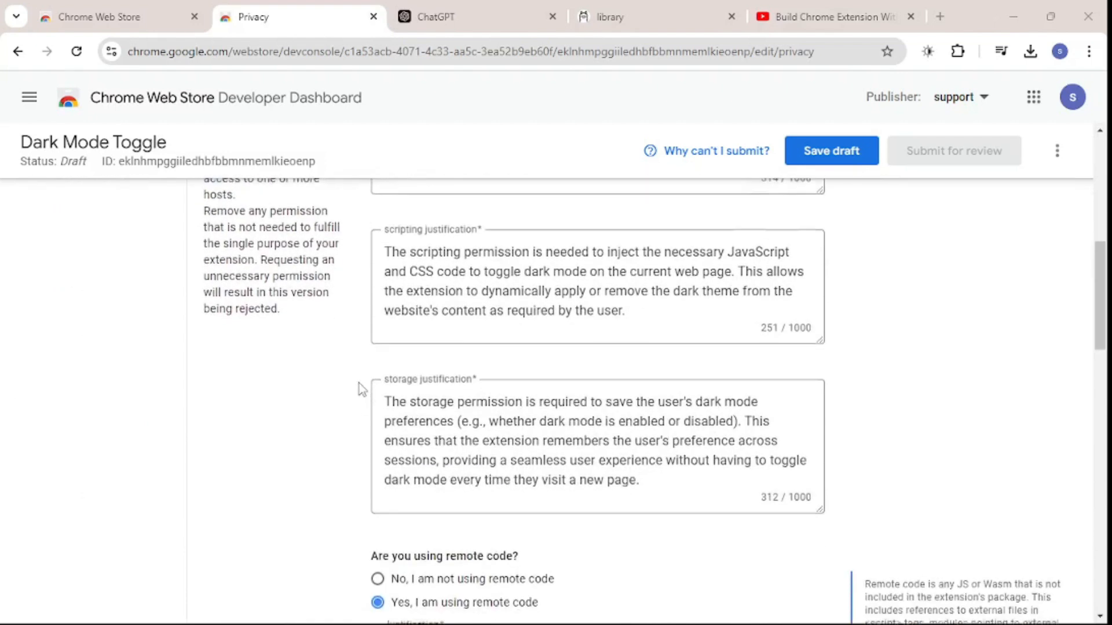
{"action": "scroll", "coordinate": [357, 388], "scroll_direction": "down", "scroll_amount": 5}
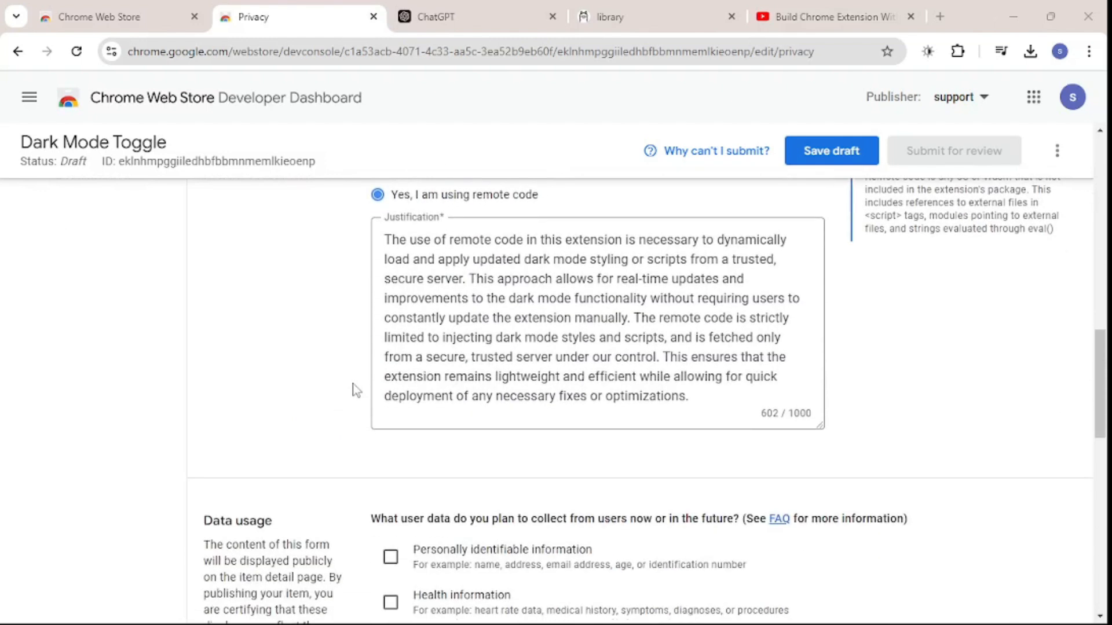
{"action": "scroll", "coordinate": [352, 394], "scroll_direction": "down", "scroll_amount": 1}
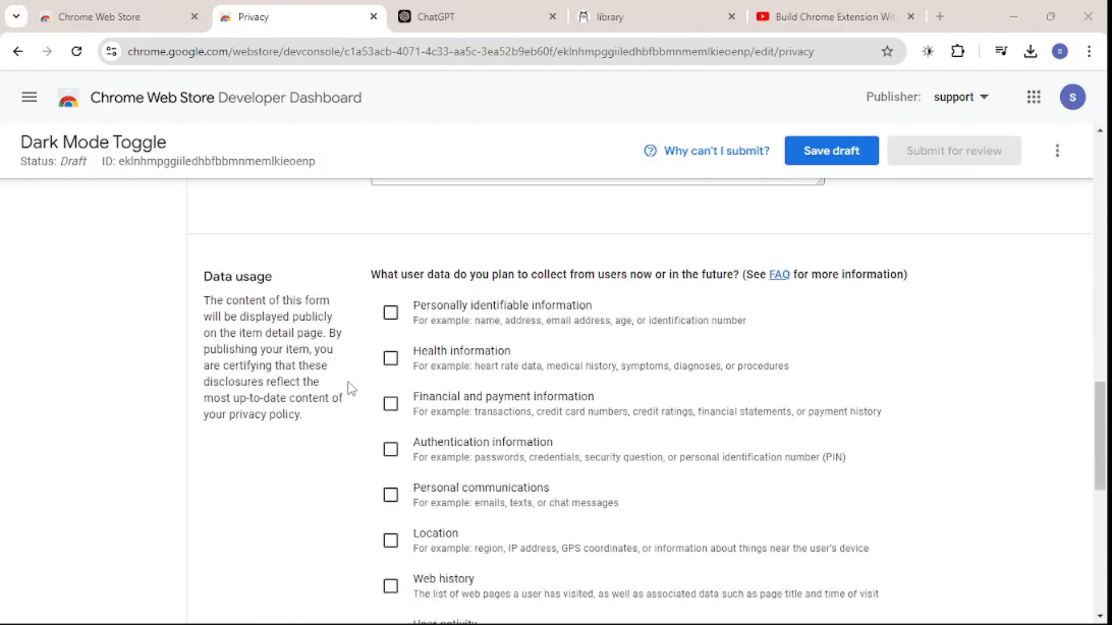
{"action": "scroll", "coordinate": [351, 389], "scroll_direction": "down", "scroll_amount": 1}
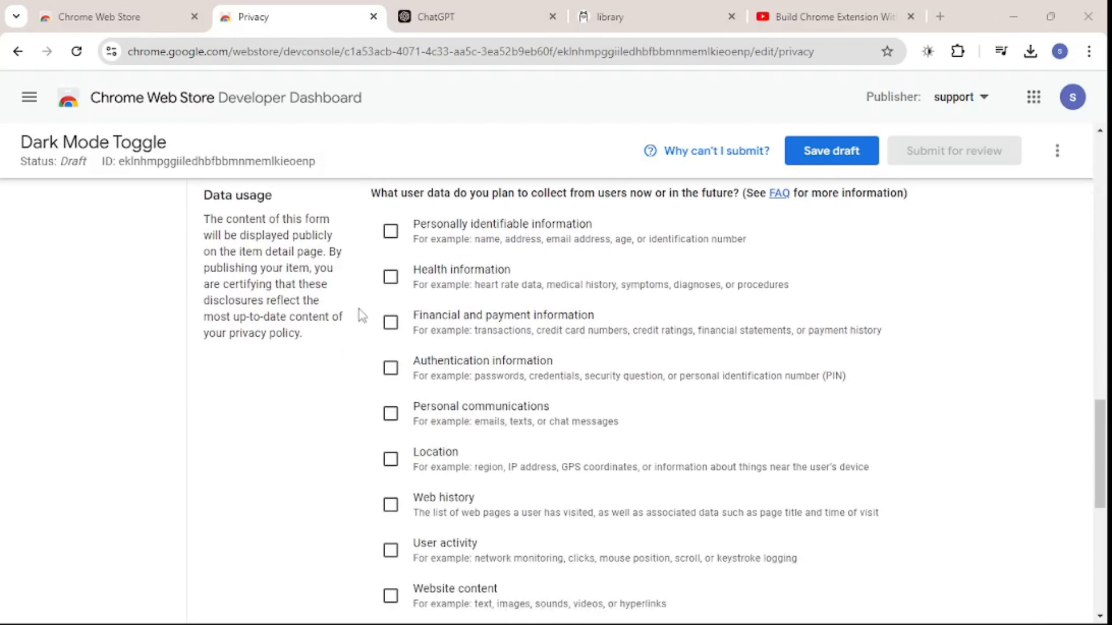
{"action": "scroll", "coordinate": [359, 316], "scroll_direction": "down", "scroll_amount": 1}
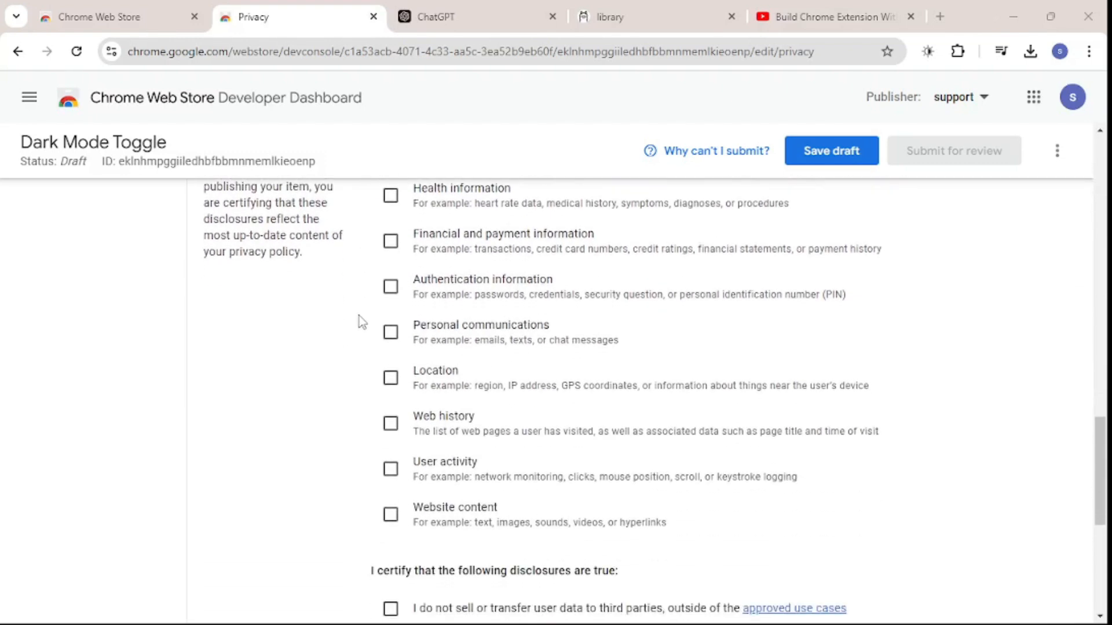
{"action": "left_click", "coordinate": [392, 513]}
{"action": "scroll", "coordinate": [486, 434], "scroll_direction": "up", "scroll_amount": 2}
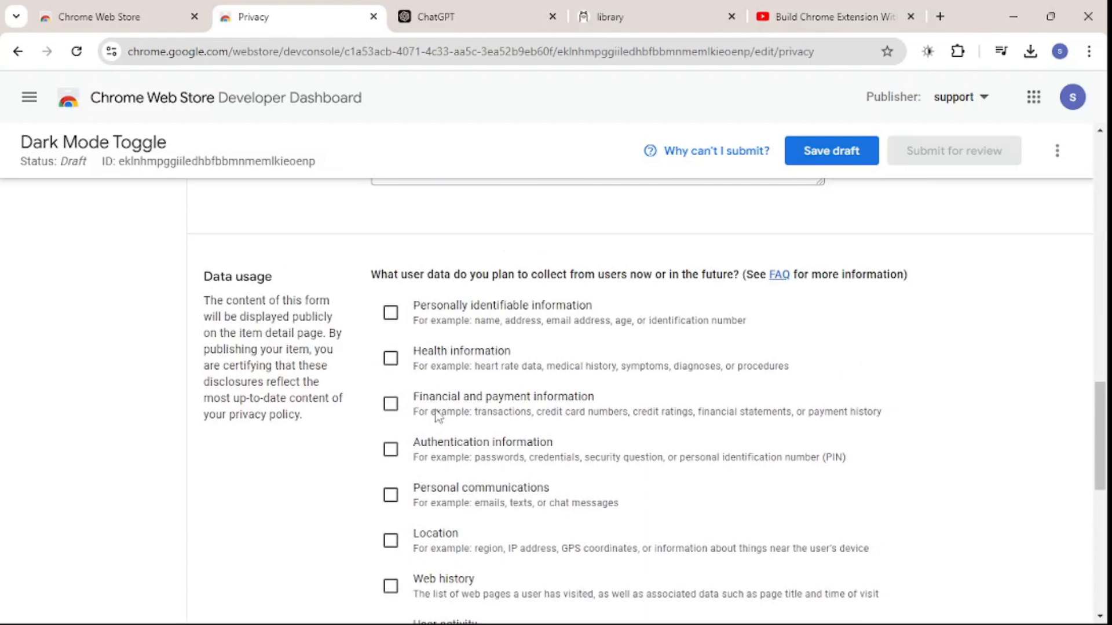
Certify all three data usage disclosures about selling, unrelated use and creditworthiness or lending use of user data
{"action": "scroll", "coordinate": [437, 417], "scroll_direction": "down", "scroll_amount": 8}
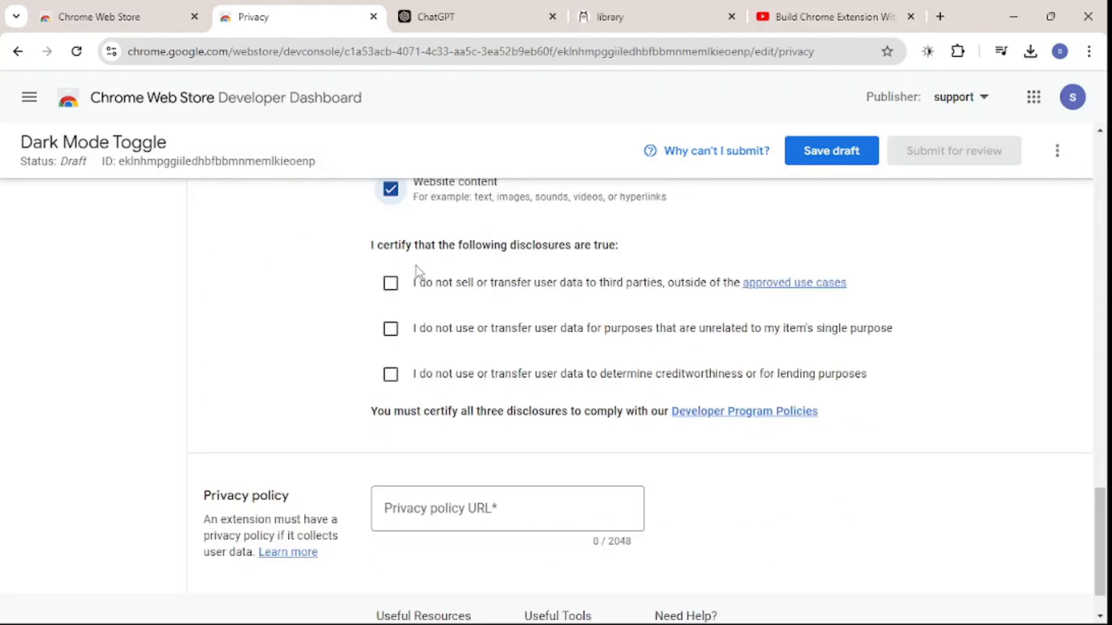
{"action": "left_click", "coordinate": [390, 283]}
{"action": "left_click", "coordinate": [391, 283]}
{"action": "left_click", "coordinate": [390, 283]}
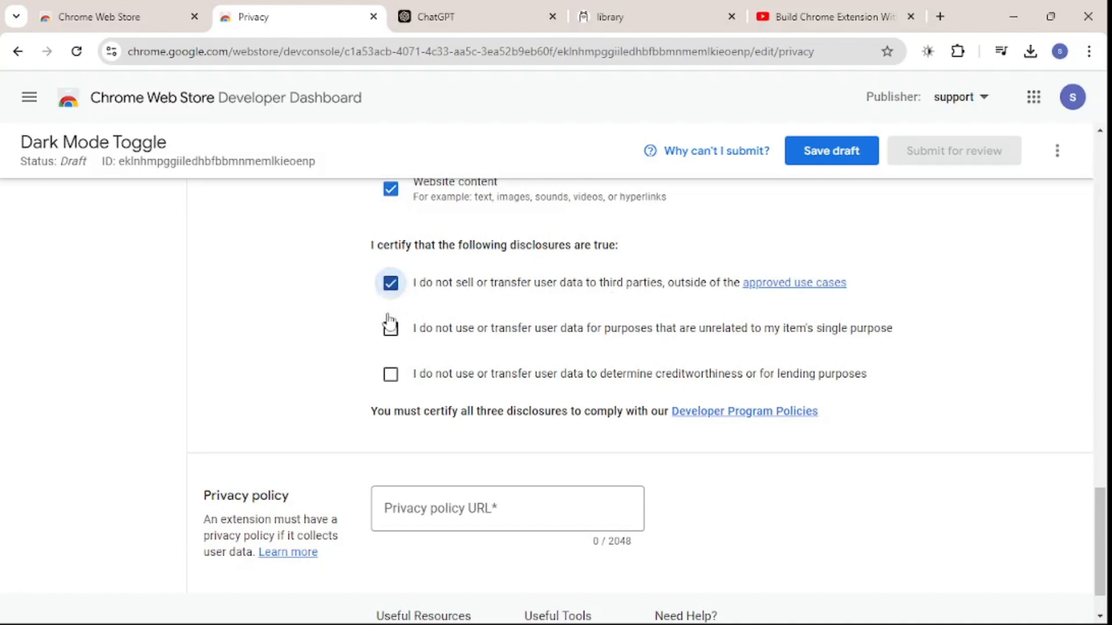
{"action": "left_click", "coordinate": [390, 329]}
{"action": "left_click", "coordinate": [390, 375]}
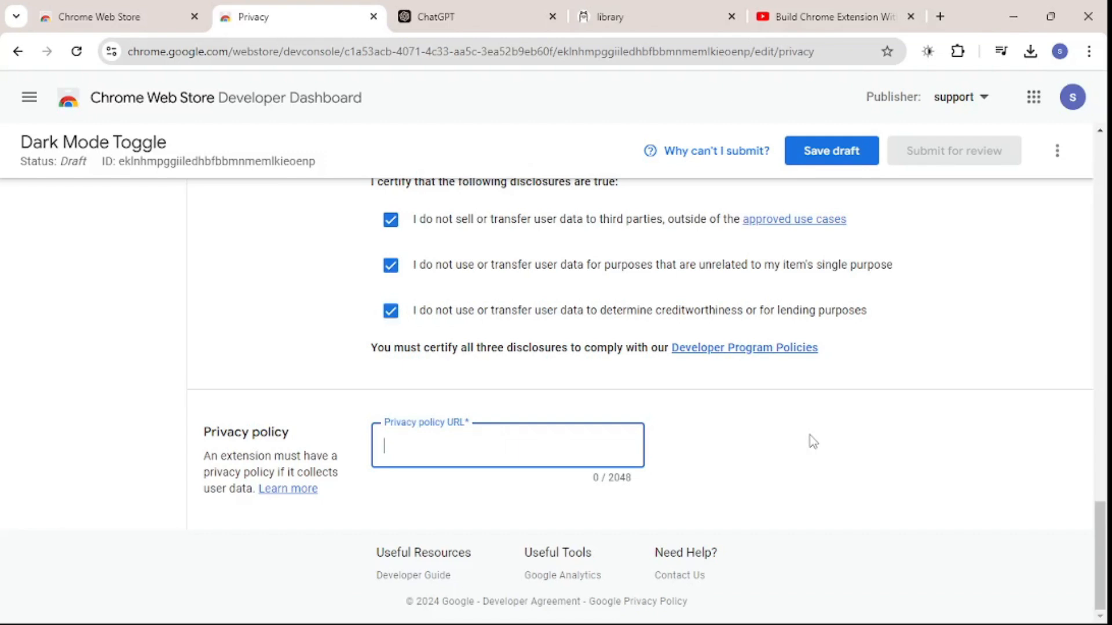
Set the privacy policy URL to the copied Google Docs document link and save the privacy draft
{"action": "key", "text": "ctrl+v"}
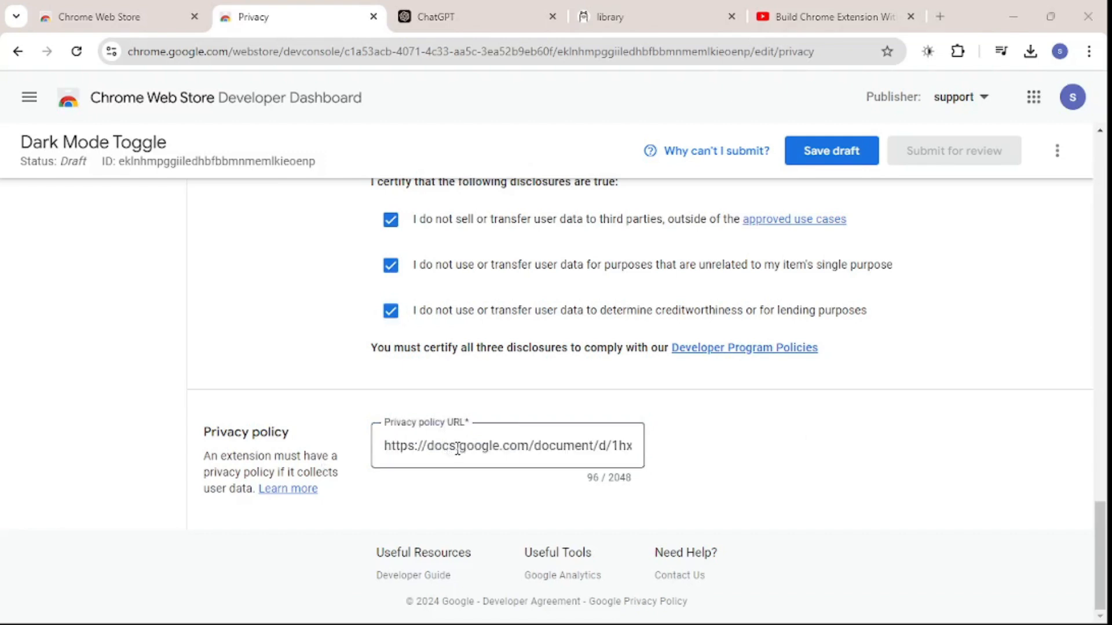
{"action": "scroll", "coordinate": [579, 446], "scroll_direction": "up", "scroll_amount": 10}
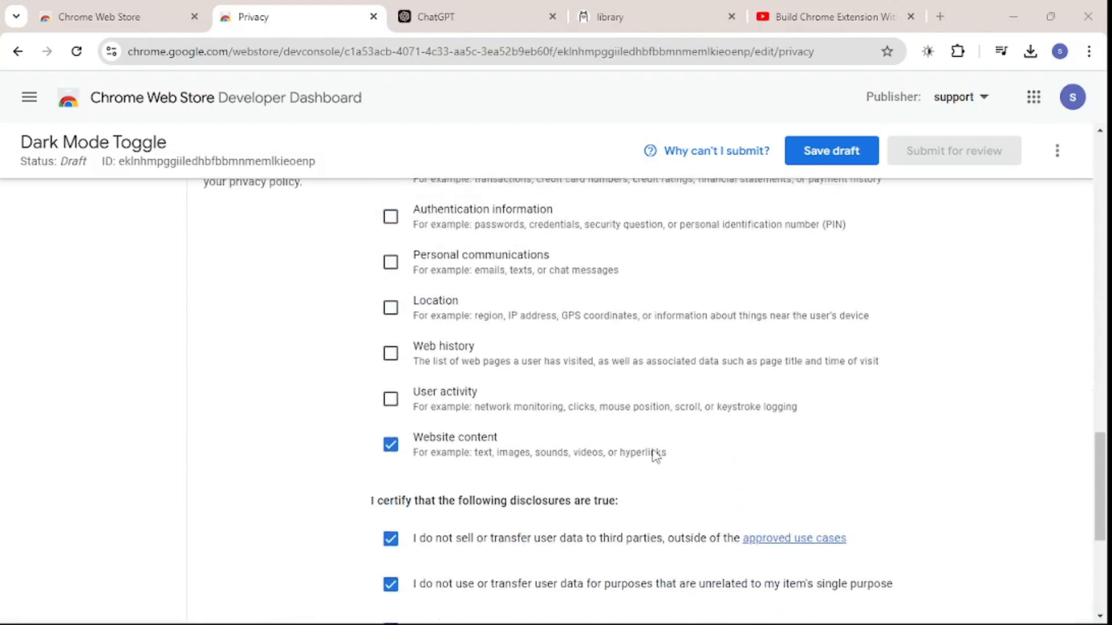
{"action": "left_click", "coordinate": [831, 151]}
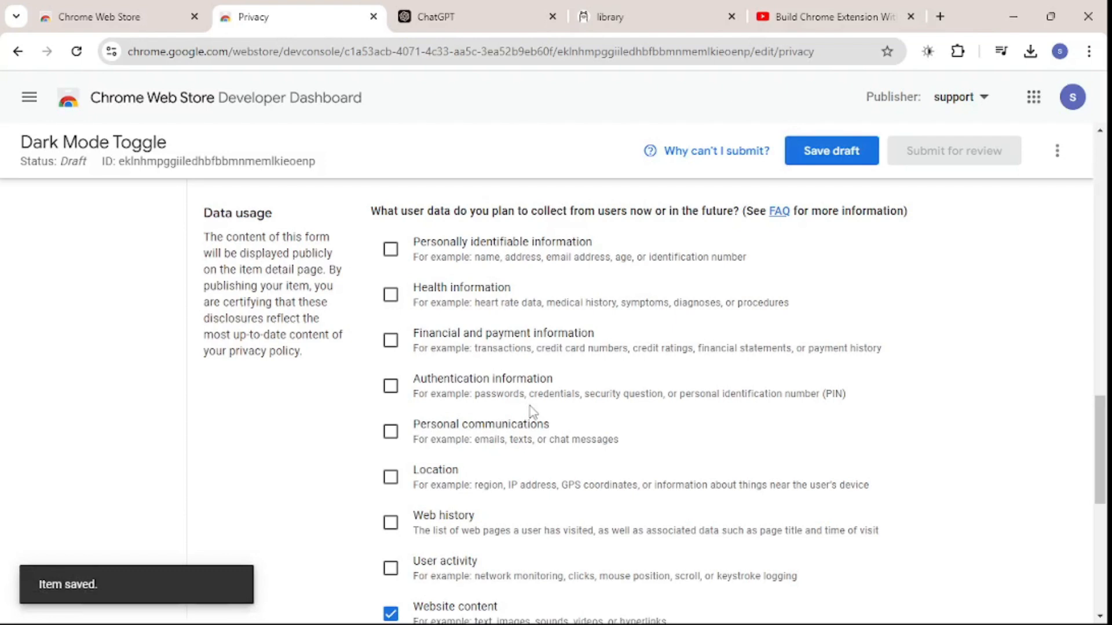
Set the extension's payments option to Contains in-app purchases in its distribution settings
{"action": "scroll", "coordinate": [531, 412], "scroll_direction": "up", "scroll_amount": 15}
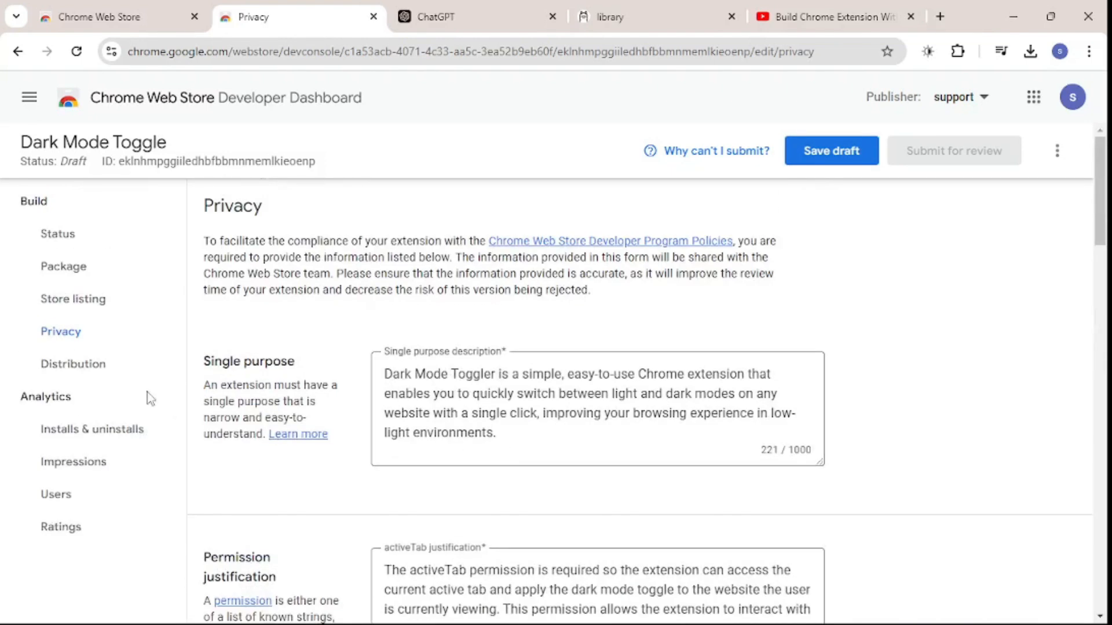
{"action": "left_click", "coordinate": [58, 364]}
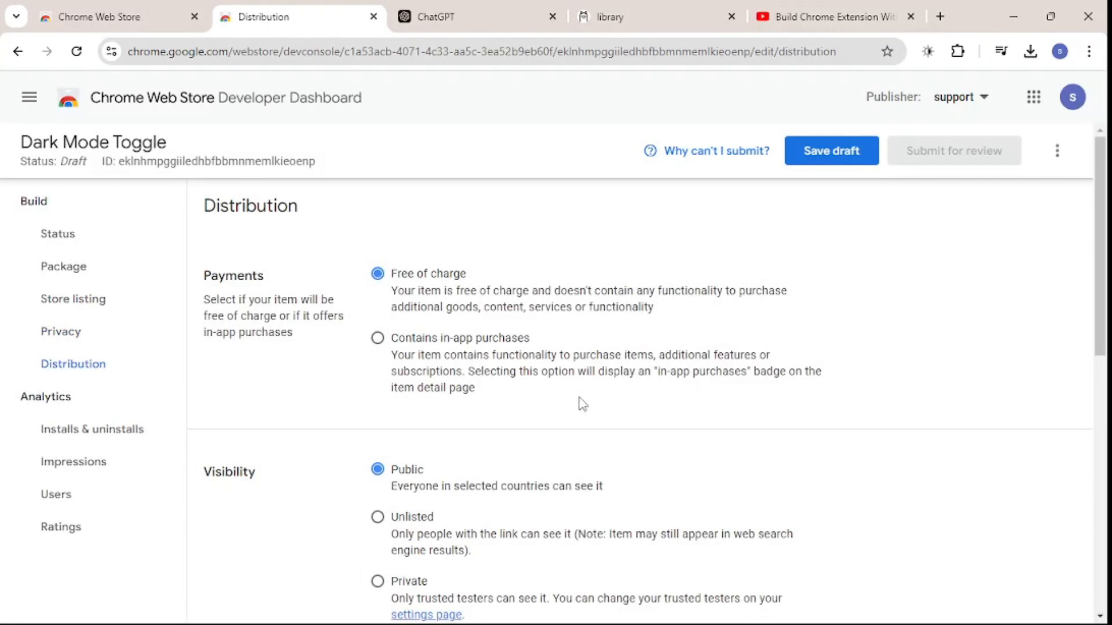
{"action": "scroll", "coordinate": [438, 333], "scroll_direction": "down", "scroll_amount": 1}
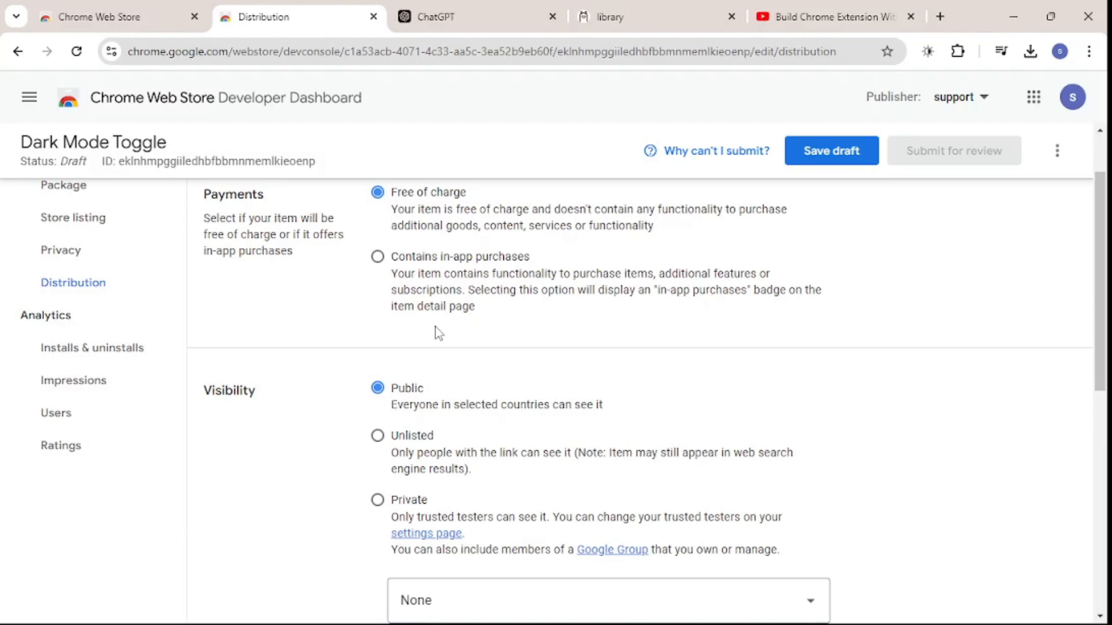
{"action": "left_click", "coordinate": [377, 259]}
Review the visibility and region settings on the Distribution page and save the draft
{"action": "scroll", "coordinate": [408, 290], "scroll_direction": "down", "scroll_amount": 2}
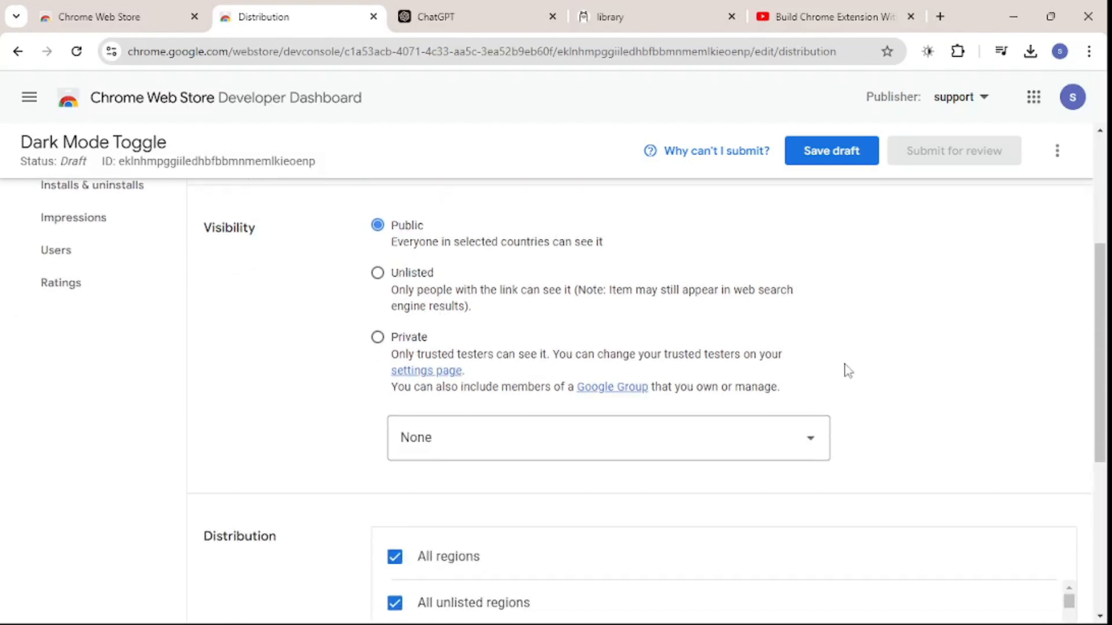
{"action": "scroll", "coordinate": [847, 370], "scroll_direction": "down", "scroll_amount": 5}
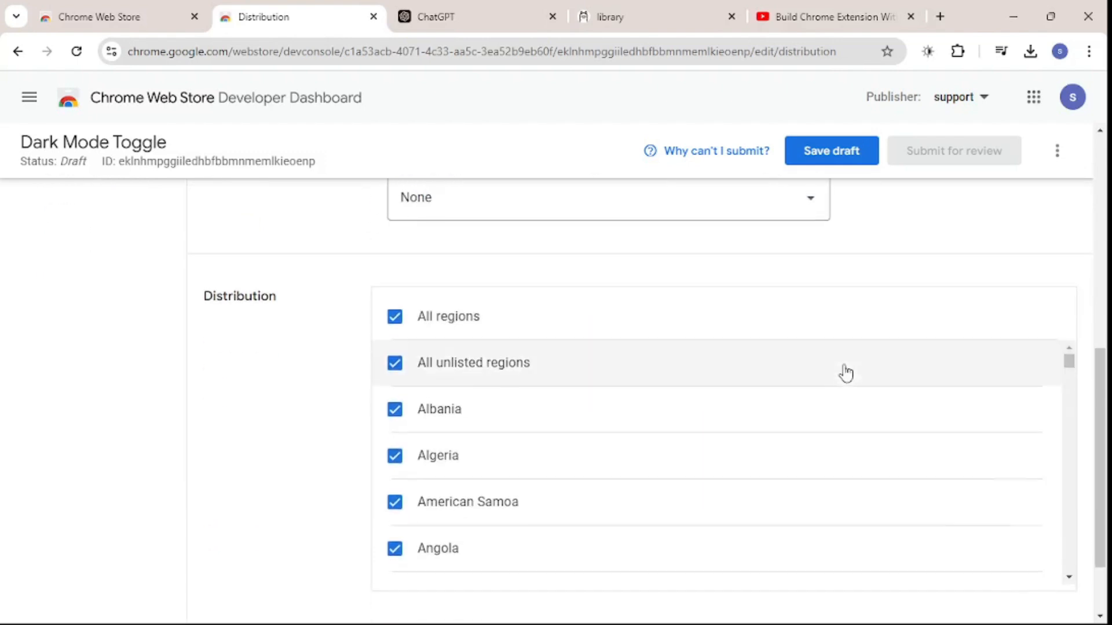
{"action": "scroll", "coordinate": [434, 390], "scroll_direction": "up", "scroll_amount": 2}
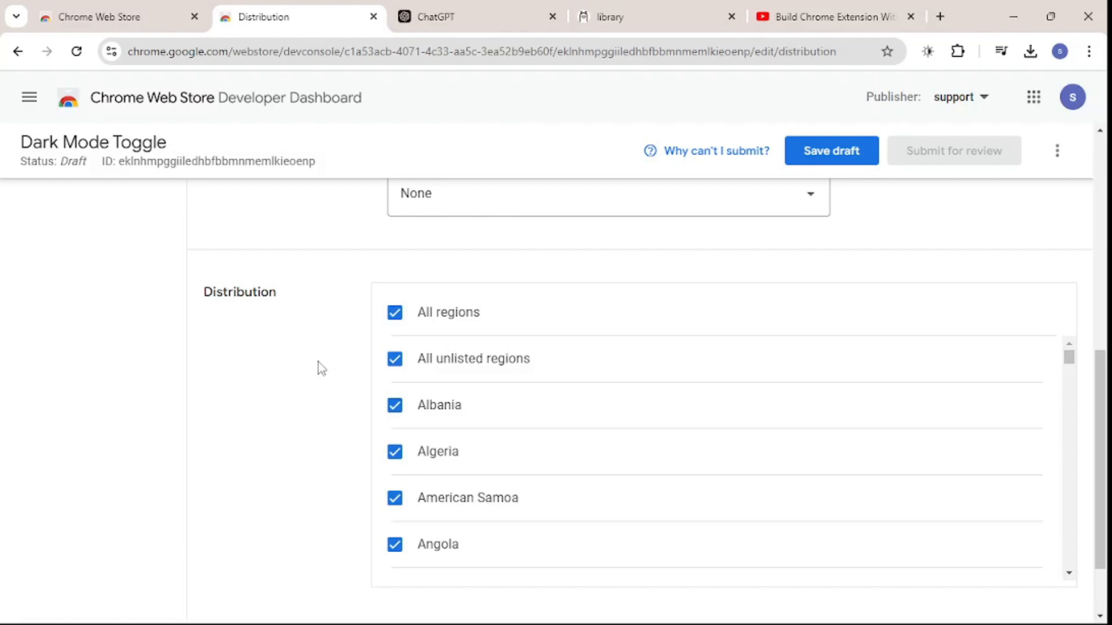
{"action": "scroll", "coordinate": [322, 369], "scroll_direction": "down", "scroll_amount": 2}
{"action": "scroll", "coordinate": [320, 368], "scroll_direction": "up", "scroll_amount": 10}
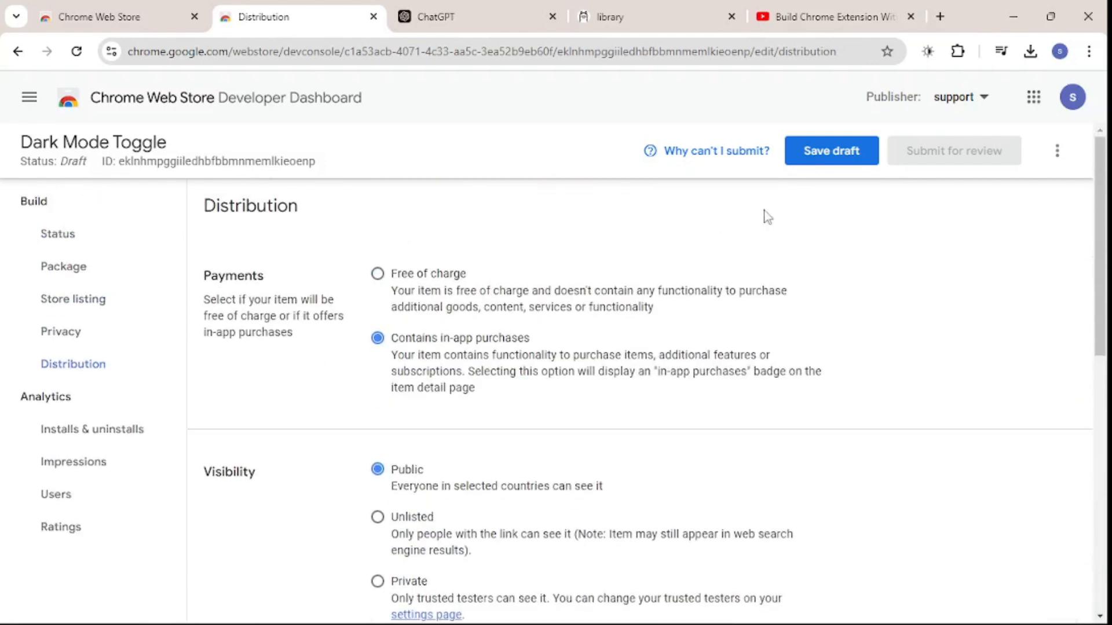
{"action": "left_click", "coordinate": [818, 157]}
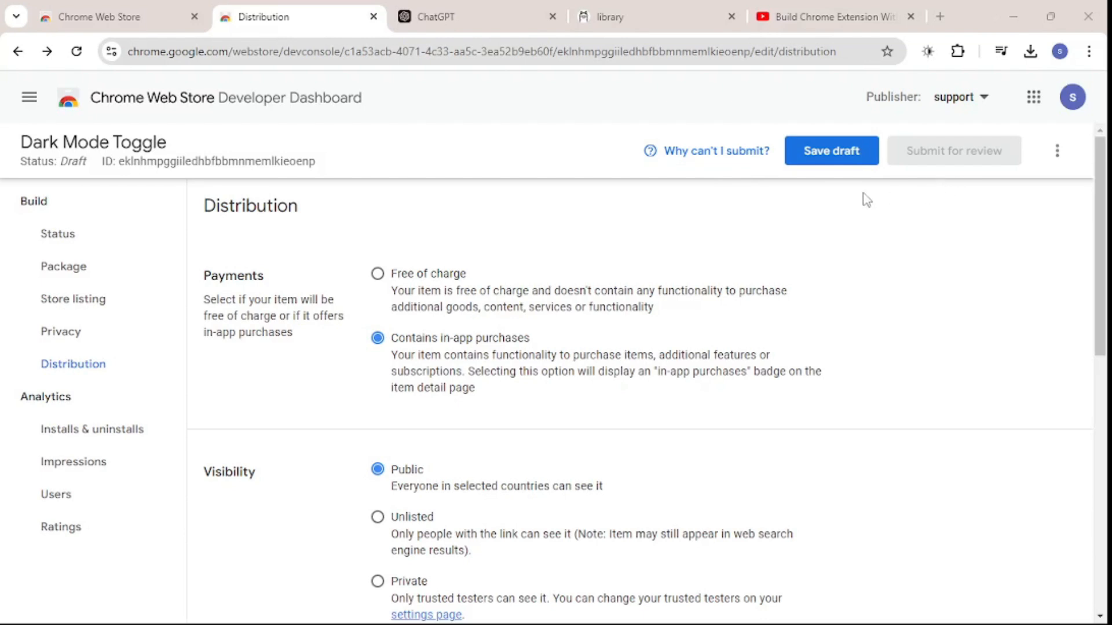
Check why the item cannot be submitted, reading the listed contact email requirements
{"action": "left_click", "coordinate": [724, 159]}
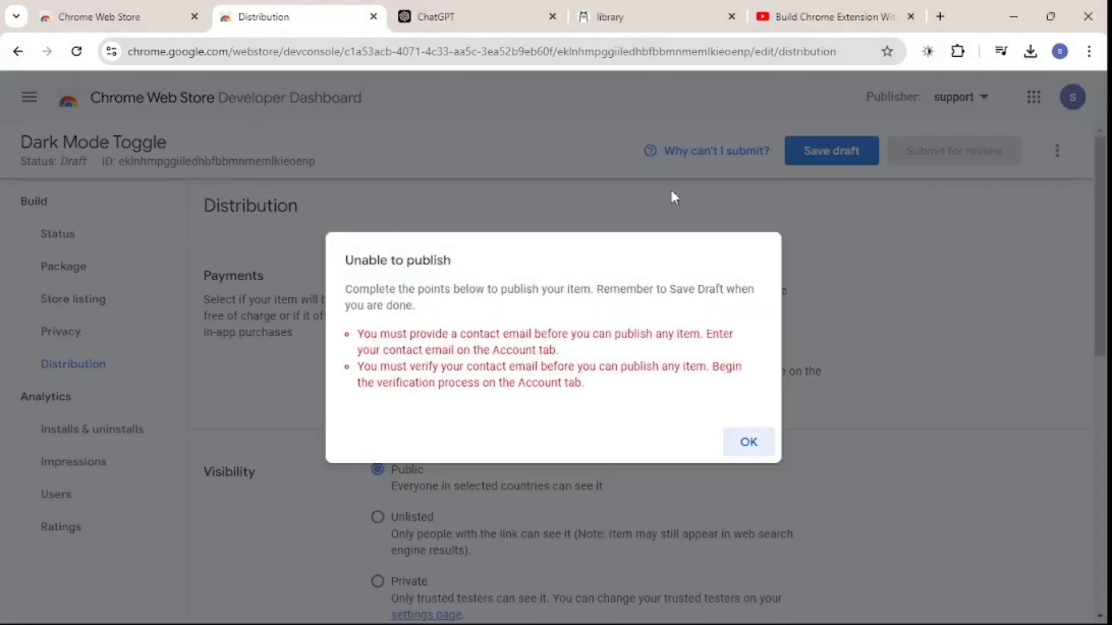
{"action": "left_click_drag", "start_coordinate": [467, 333], "coordinate": [534, 334]}
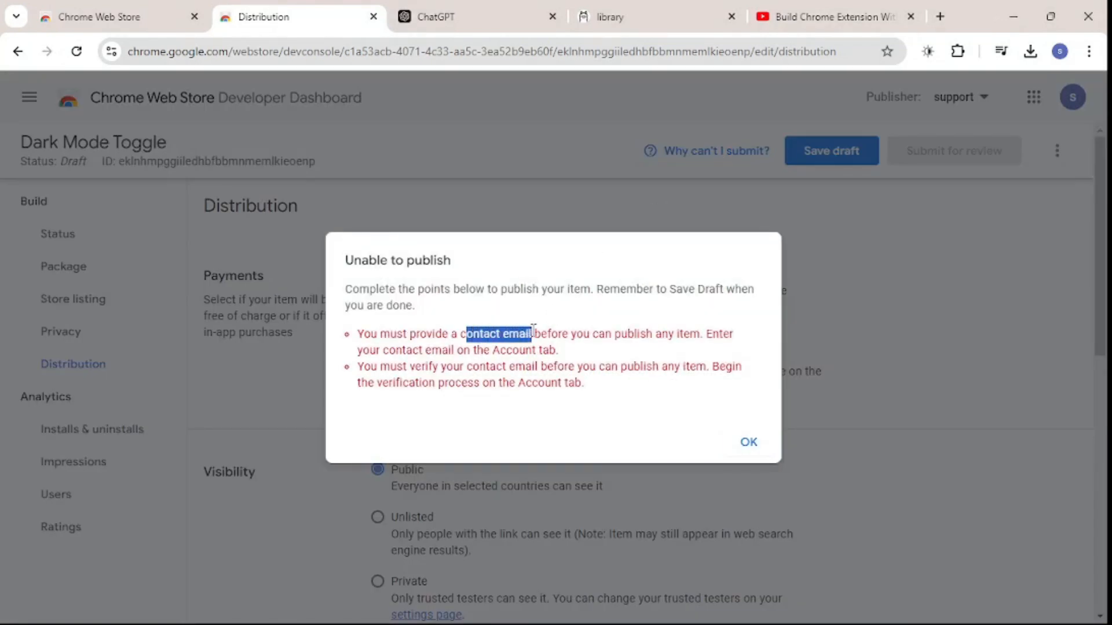
{"action": "left_click_drag", "start_coordinate": [421, 367], "coordinate": [554, 371]}
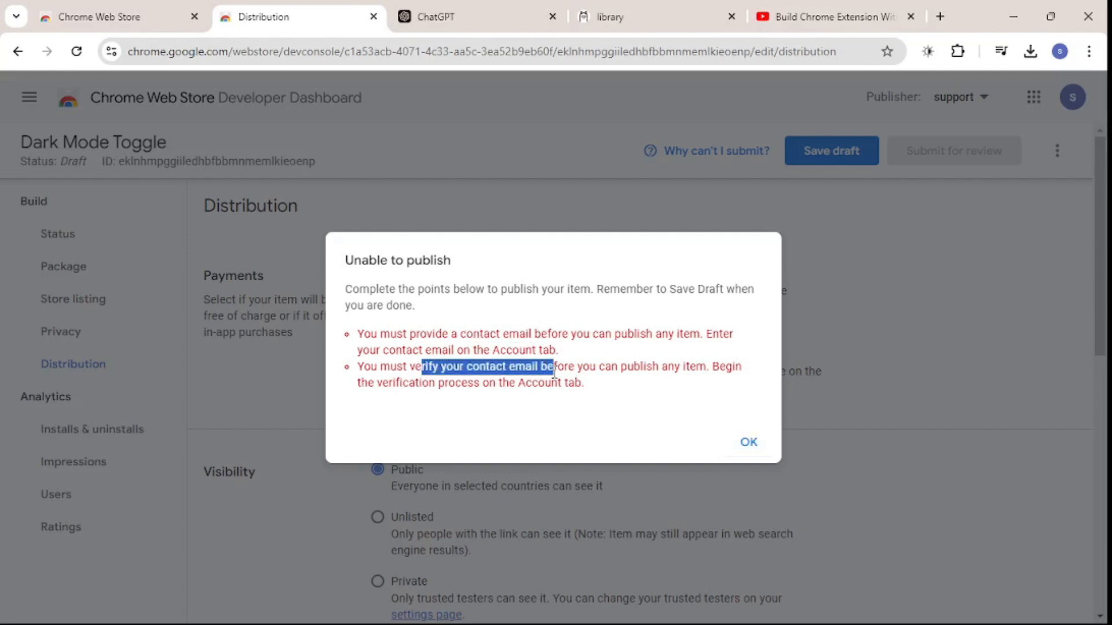
{"action": "left_click", "coordinate": [658, 395]}
{"action": "left_click_drag", "start_coordinate": [493, 351], "coordinate": [558, 351]}
{"action": "left_click", "coordinate": [609, 407]}
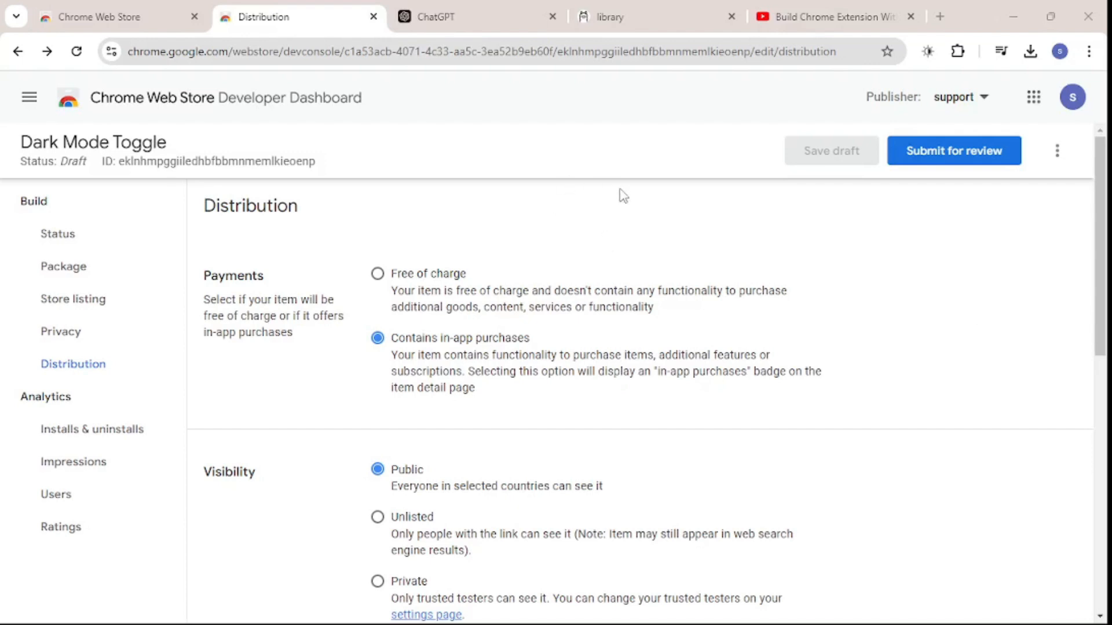
Submit Dark Mode Toggle for review with automatic publishing after it passes, and dismiss the submission notice
{"action": "left_click", "coordinate": [967, 156]}
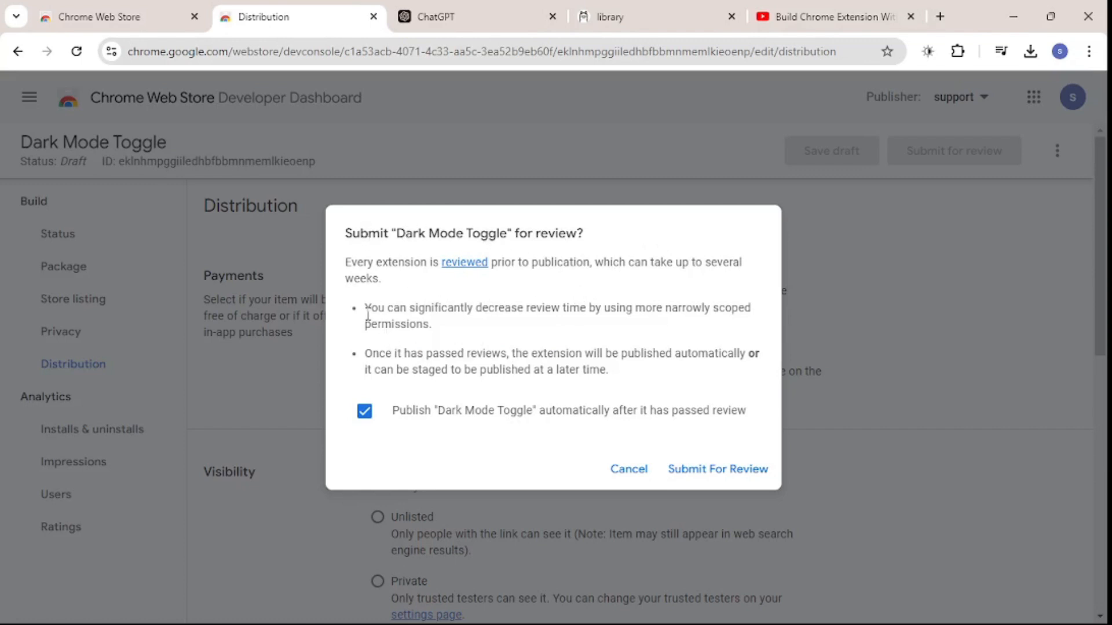
{"action": "left_click_drag", "start_coordinate": [345, 269], "coordinate": [600, 261]}
{"action": "left_click", "coordinate": [492, 265]}
{"action": "left_click_drag", "start_coordinate": [492, 264], "coordinate": [370, 281]}
{"action": "left_click", "coordinate": [493, 331]}
{"action": "left_click", "coordinate": [703, 472]}
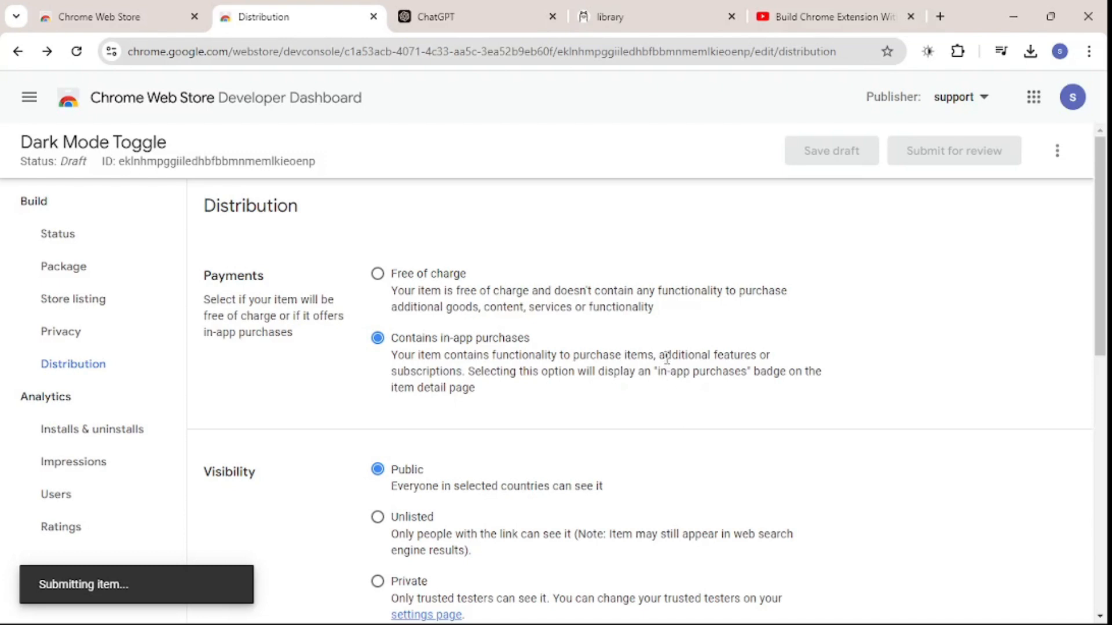
{"action": "left_click", "coordinate": [98, 16]}
{"action": "left_click", "coordinate": [553, 99]}
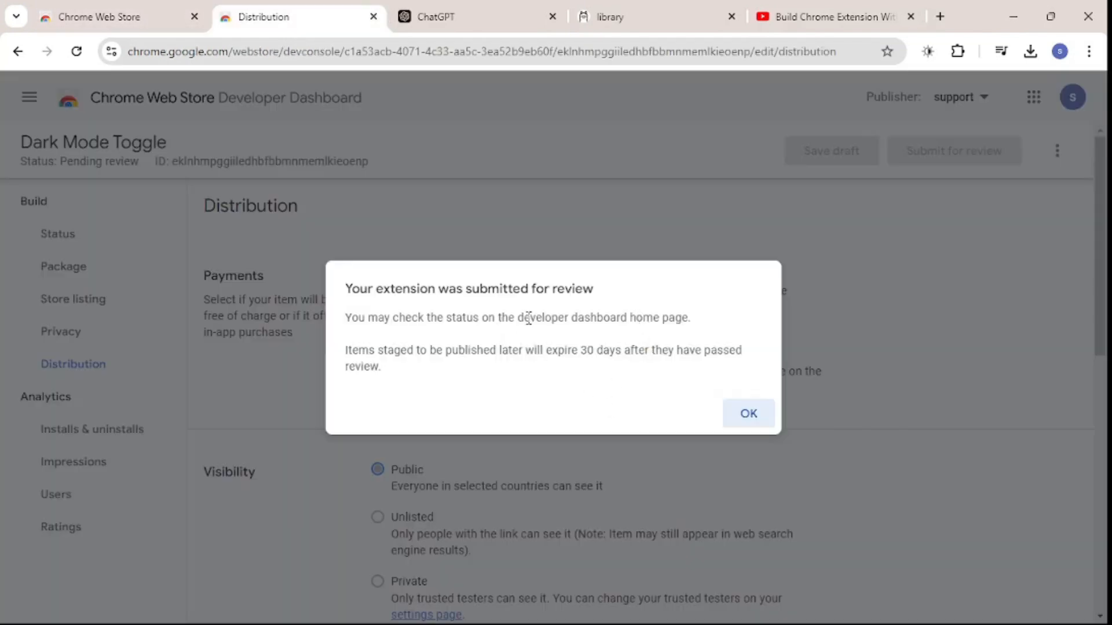
{"action": "left_click_drag", "start_coordinate": [371, 288], "coordinate": [682, 303]}
{"action": "left_click", "coordinate": [674, 298]}
{"action": "left_click", "coordinate": [743, 416]}
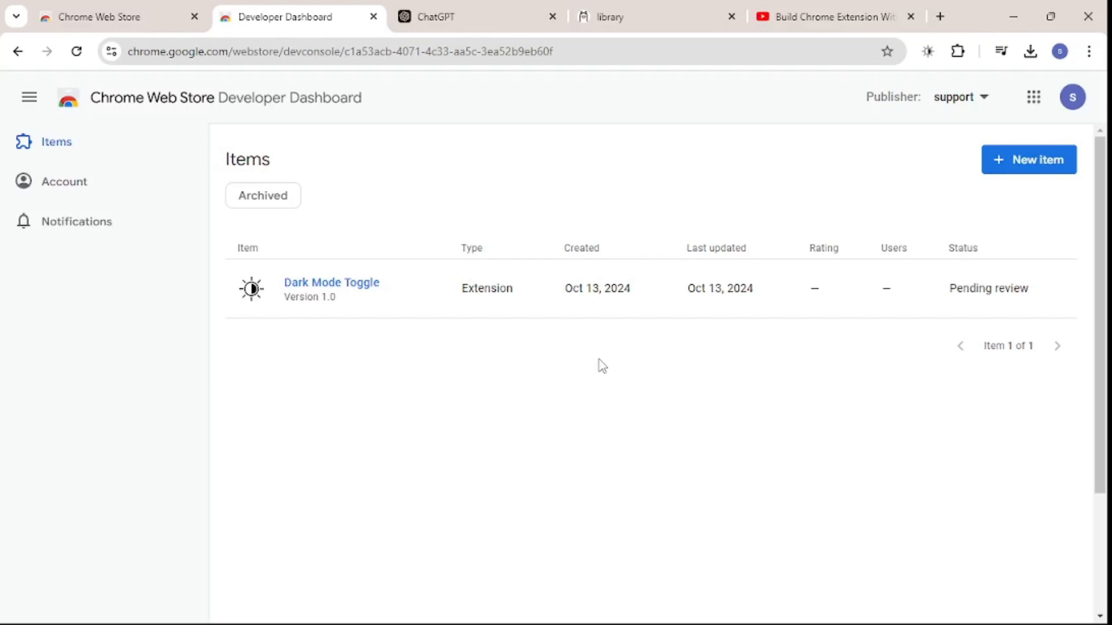
Switch to the Chrome Web Store home page and browse its featured extensions and collections
{"action": "left_click", "coordinate": [149, 8]}
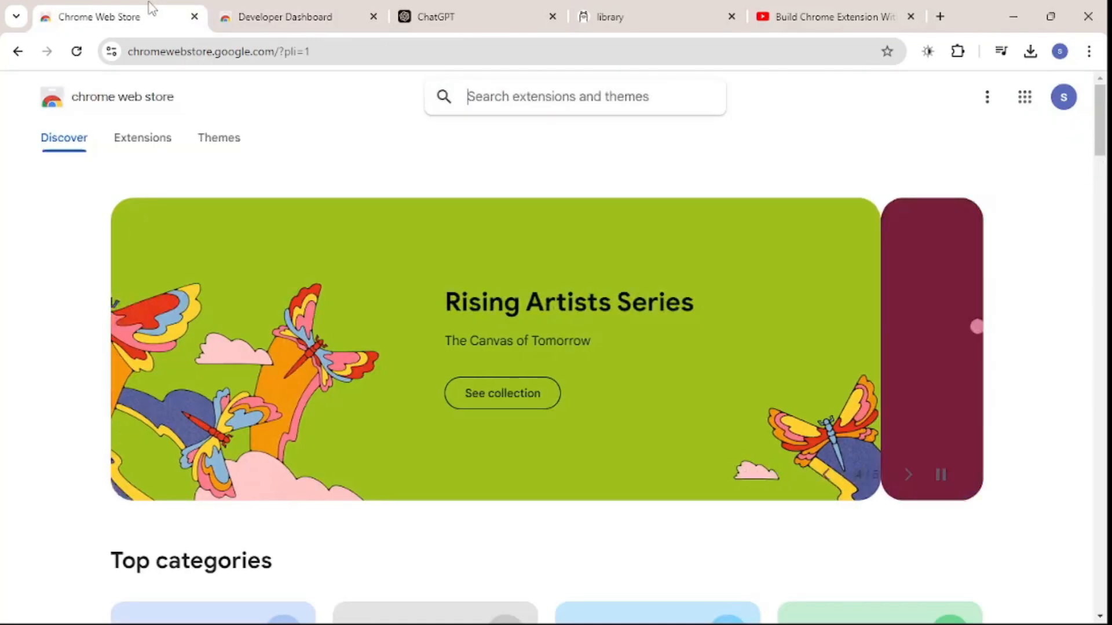
{"action": "scroll", "coordinate": [588, 391], "scroll_direction": "down", "scroll_amount": 1}
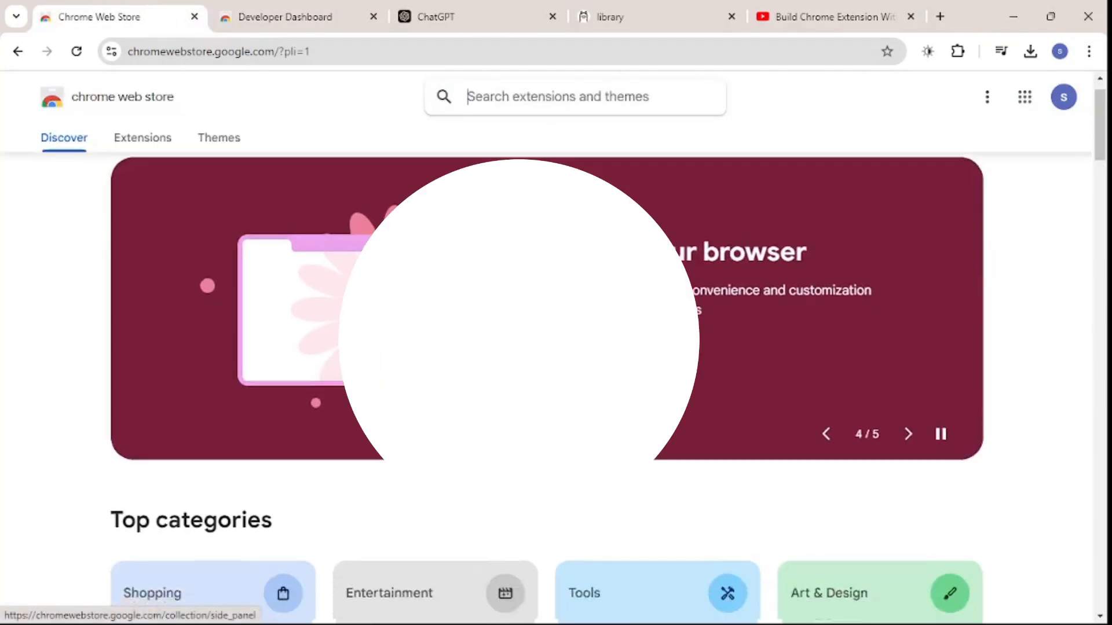
{"action": "scroll", "coordinate": [588, 391], "scroll_direction": "down", "scroll_amount": 7}
{"action": "scroll", "coordinate": [588, 391], "scroll_direction": "down", "scroll_amount": 2}
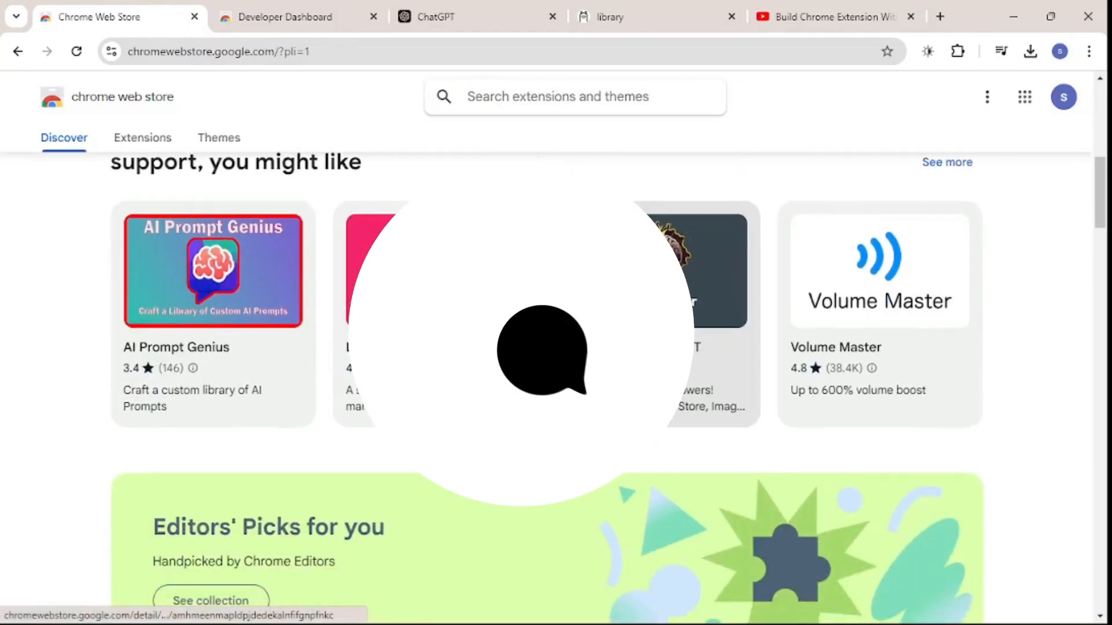
{"action": "scroll", "coordinate": [588, 391], "scroll_direction": "down", "scroll_amount": 10}
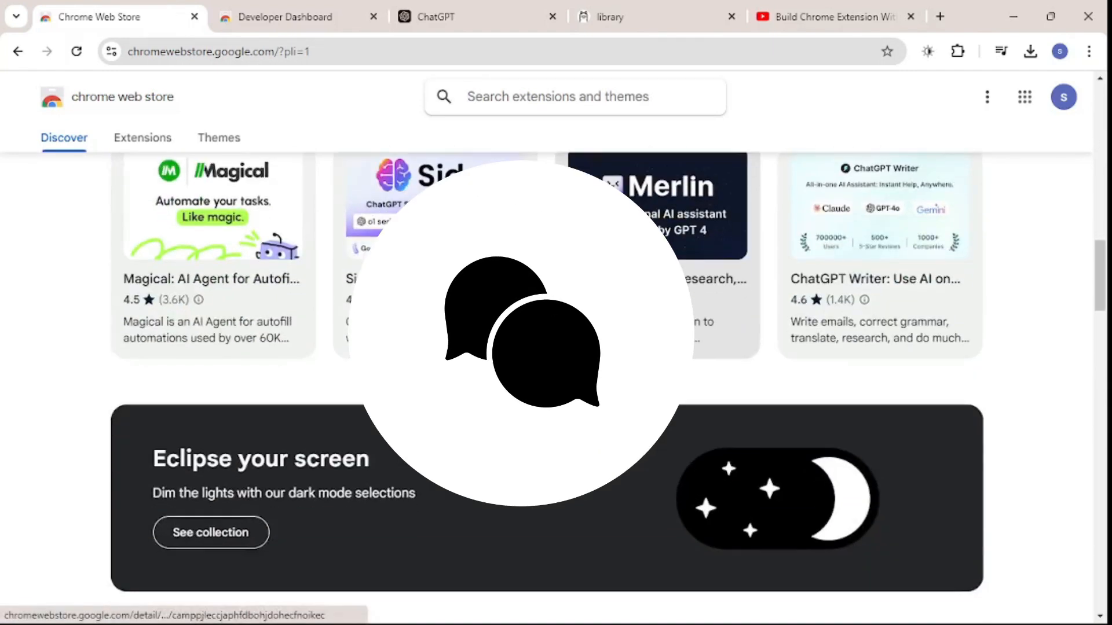
{"action": "scroll", "coordinate": [587, 390], "scroll_direction": "down", "scroll_amount": 8}
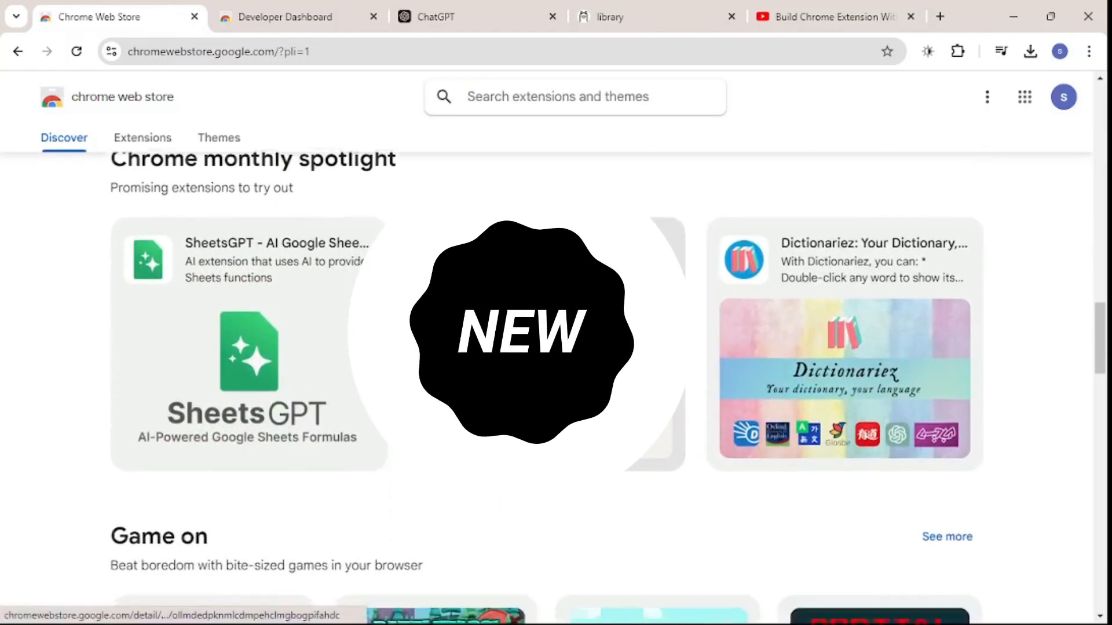
{"action": "scroll", "coordinate": [568, 355], "scroll_direction": "down", "scroll_amount": 9}
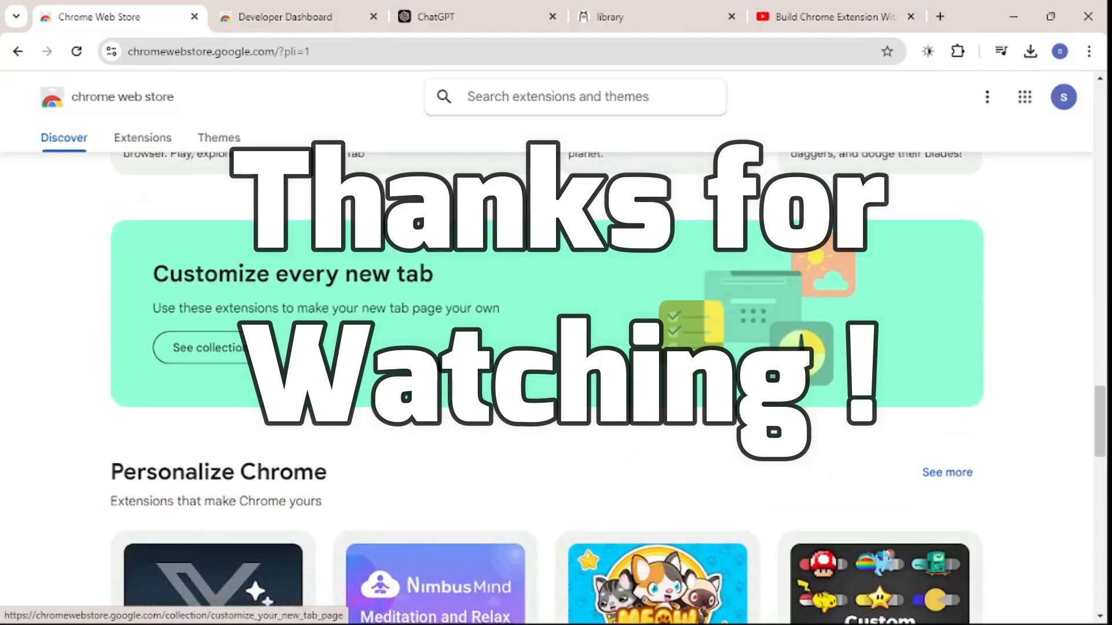
{"action": "scroll", "coordinate": [568, 345], "scroll_direction": "down", "scroll_amount": 10}
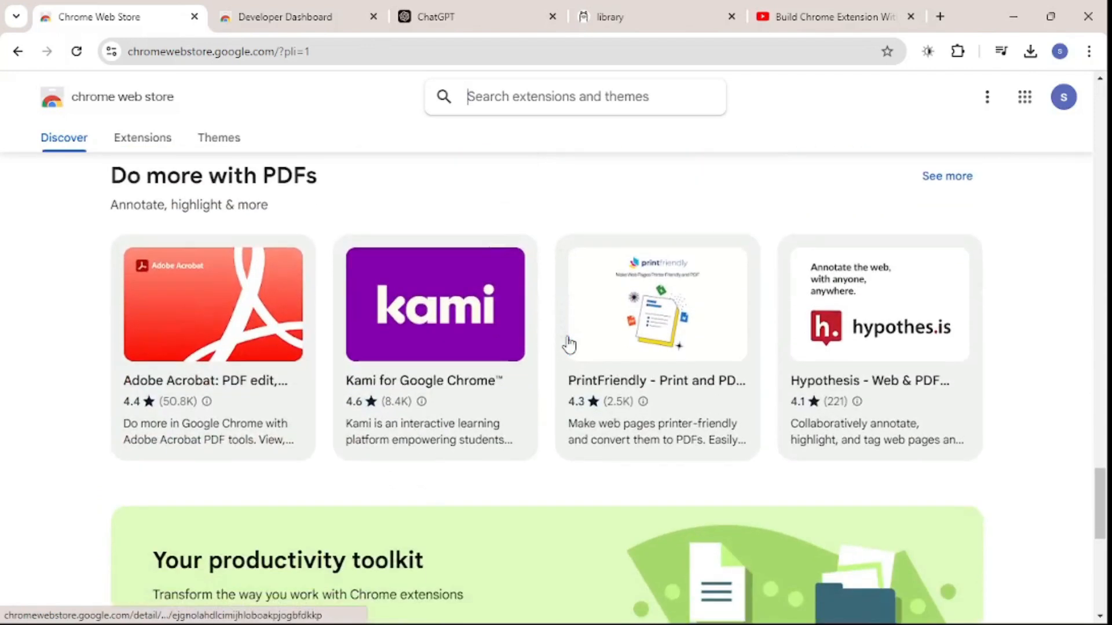
{"action": "scroll", "coordinate": [568, 344], "scroll_direction": "down", "scroll_amount": 9}
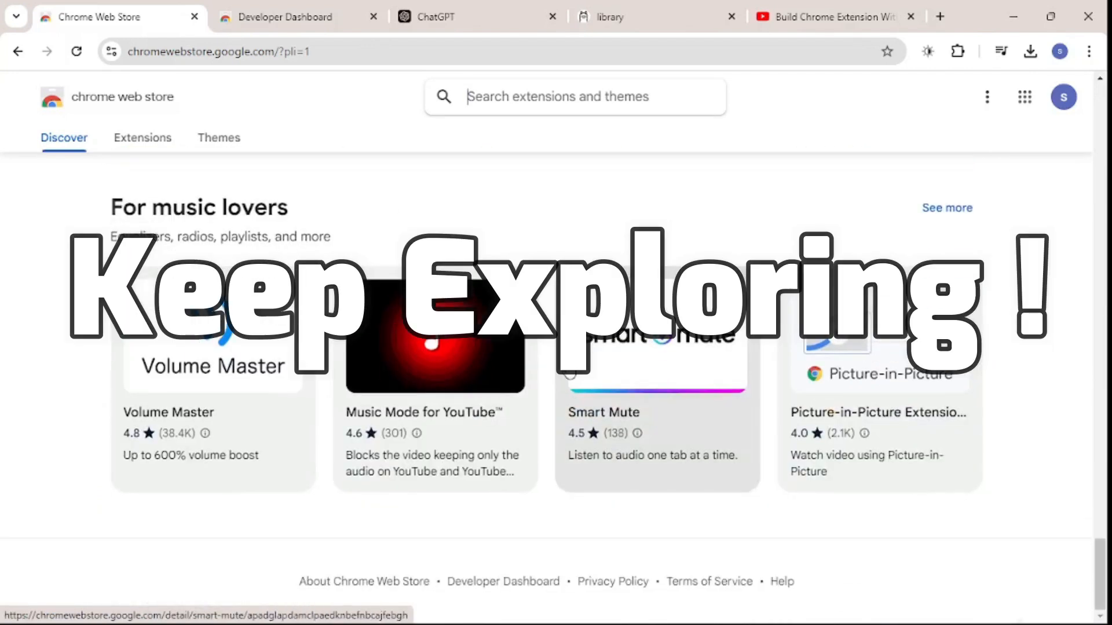